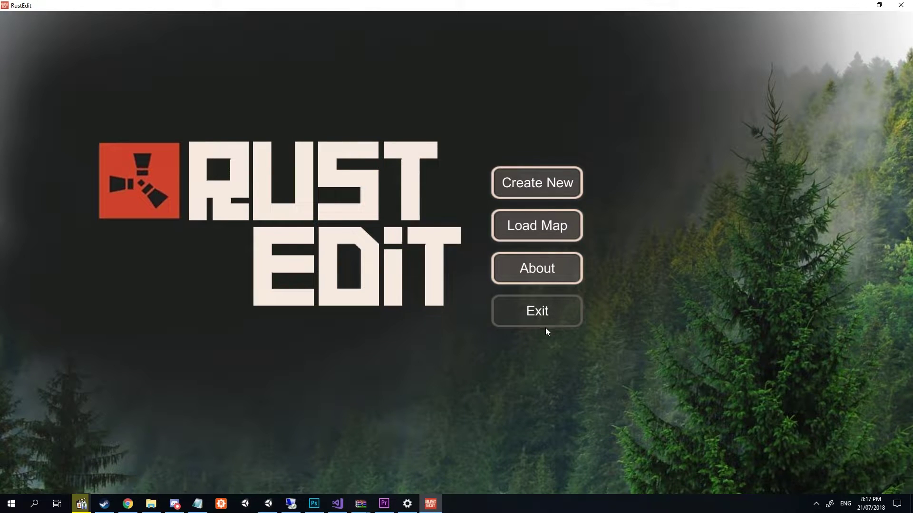
Pick frax999.map from the Desktop maps folder as the map to load, and open the options for creating a new map
click(543, 274)
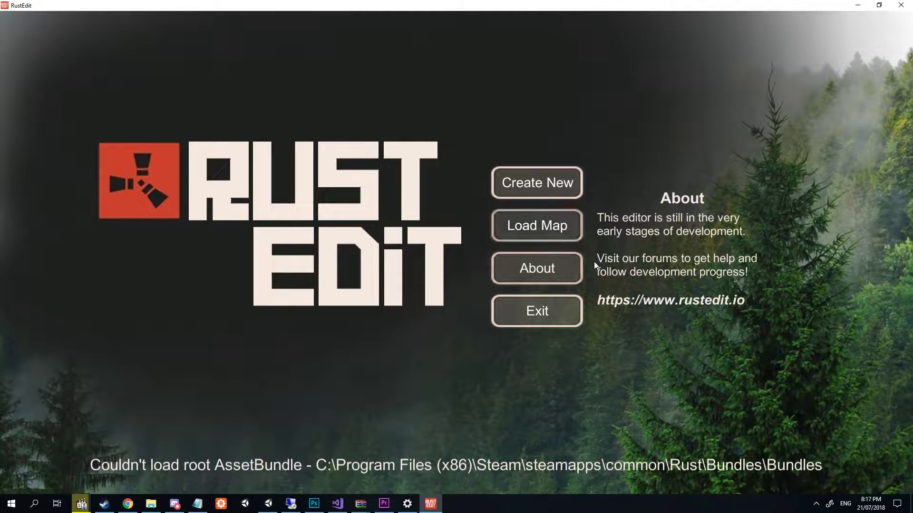
click(569, 227)
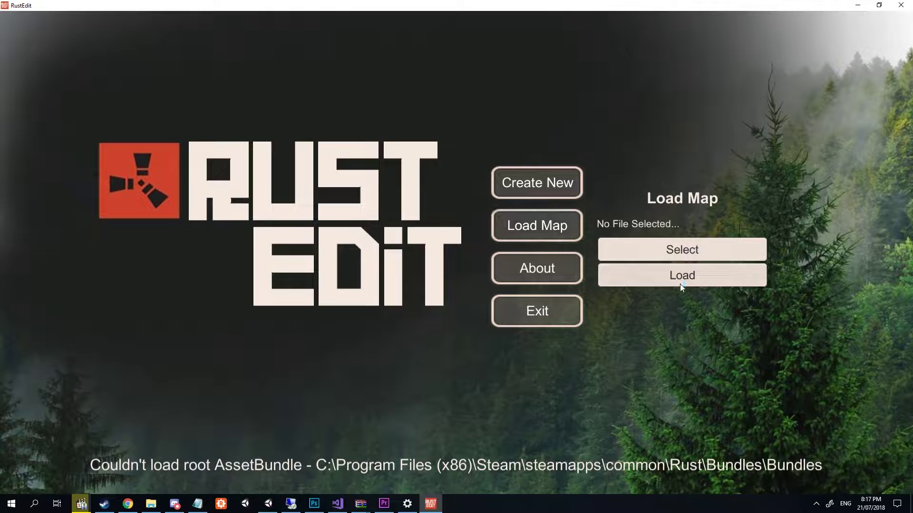
click(685, 249)
click(145, 104)
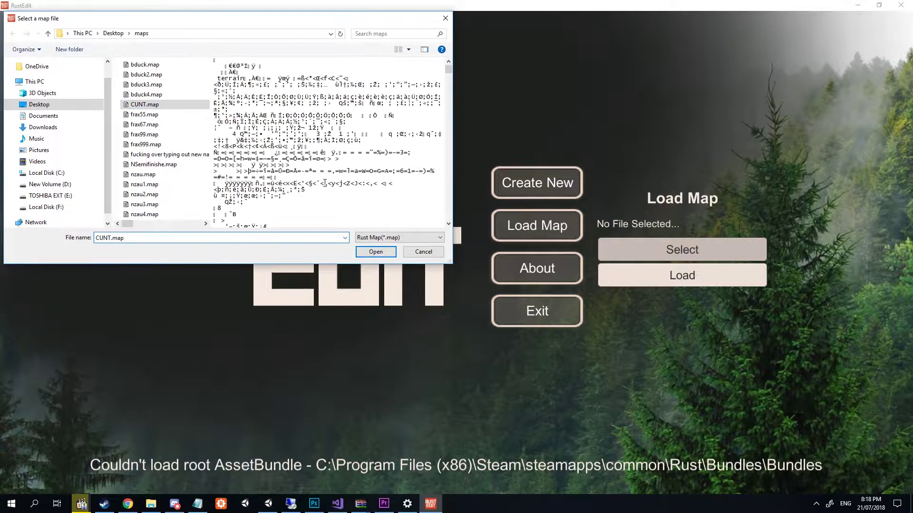
click(153, 144)
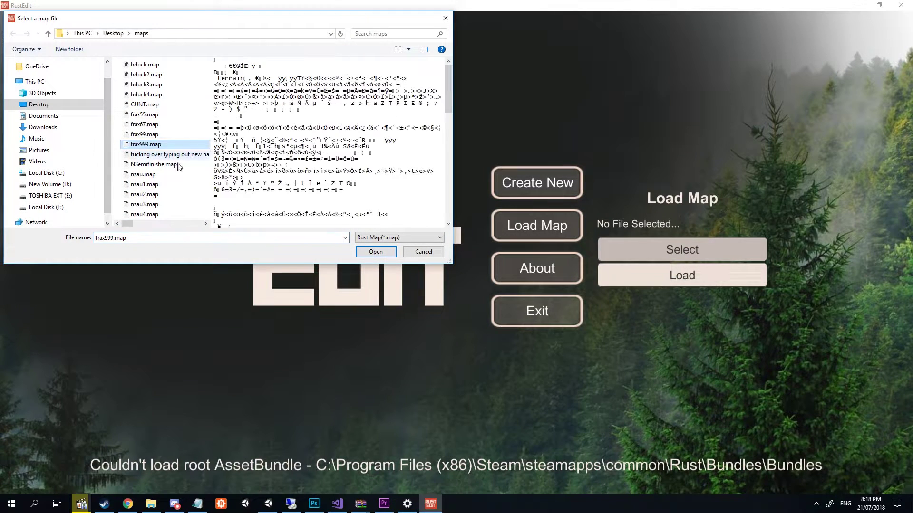
click(375, 252)
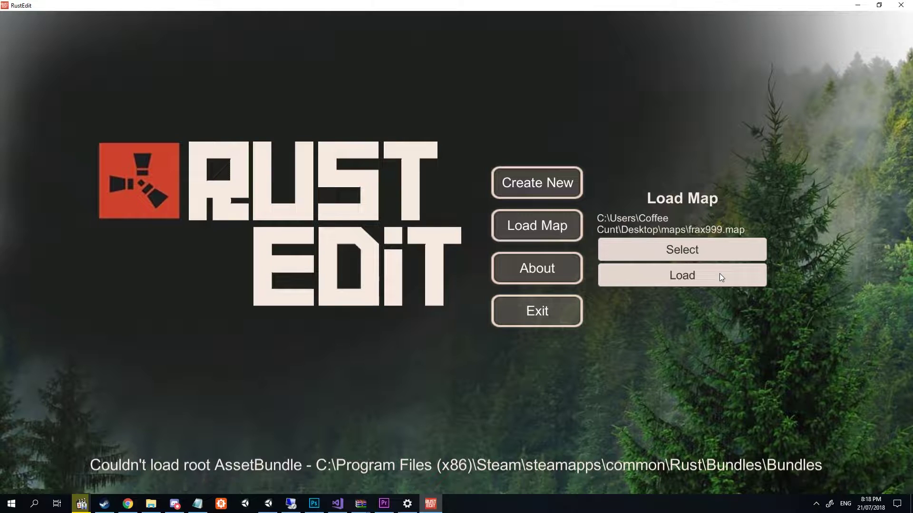
click(569, 184)
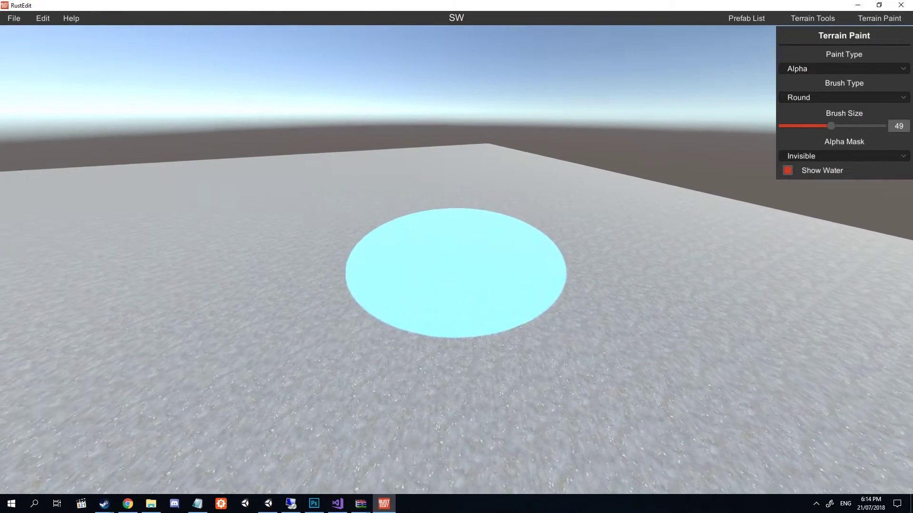
Hide the Terrain Paint settings and review the available file and editing commands
key(w)
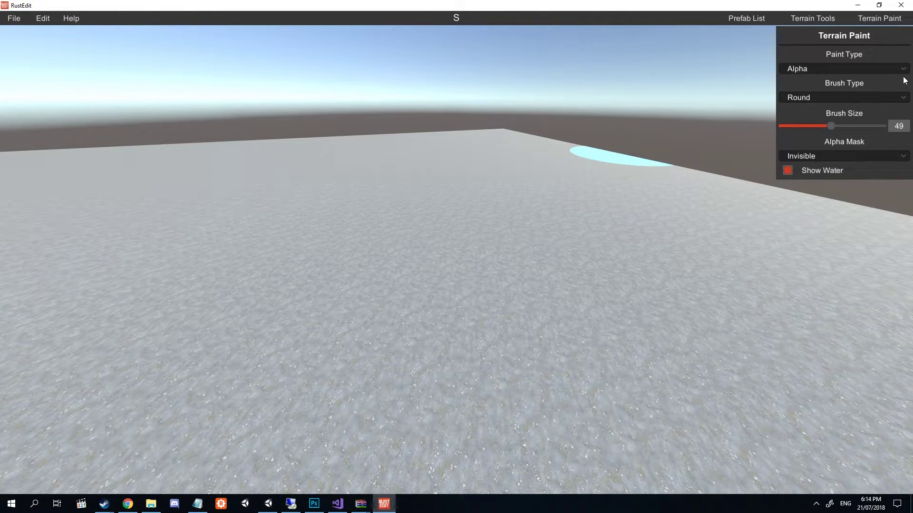
click(889, 19)
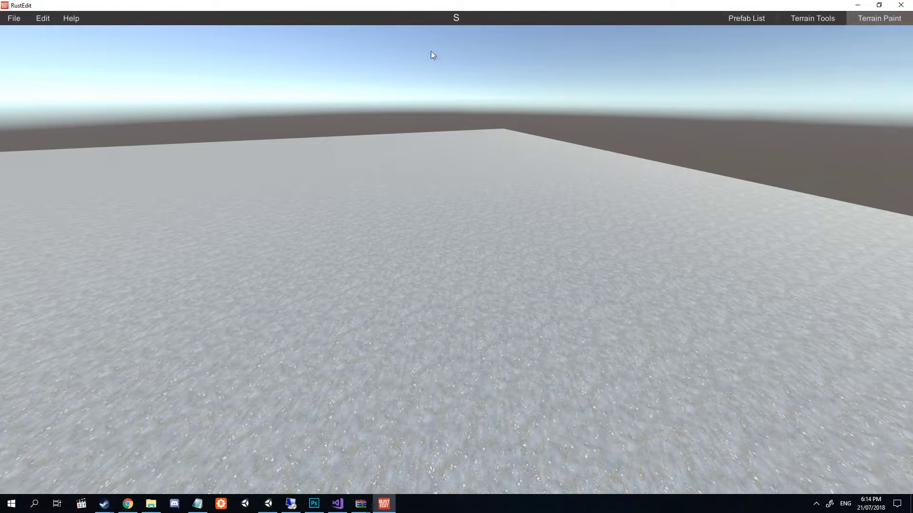
click(12, 19)
click(98, 93)
click(19, 16)
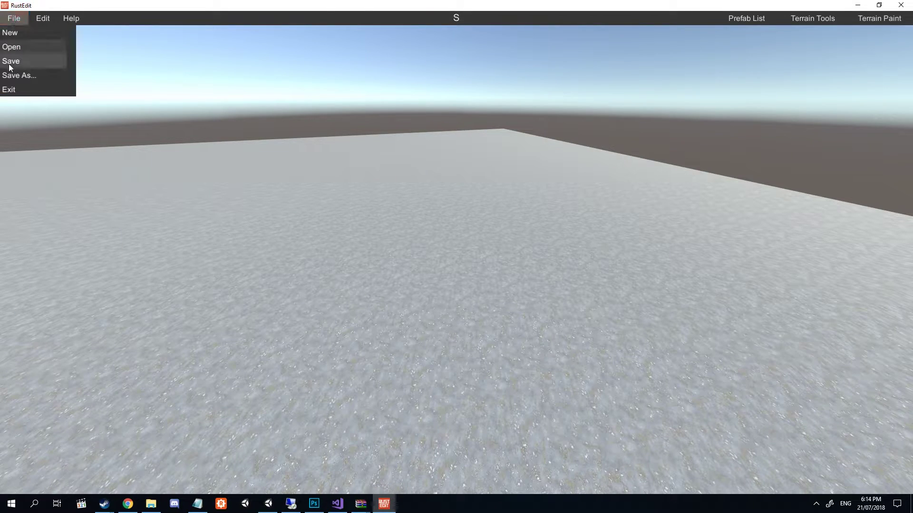
click(40, 19)
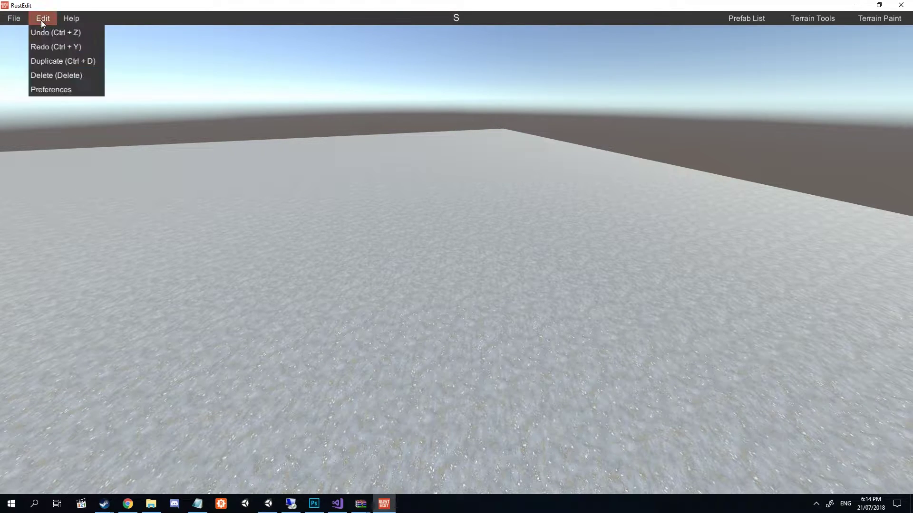
click(86, 106)
Adjust the camera FOV and the view distance in the preferences
click(41, 17)
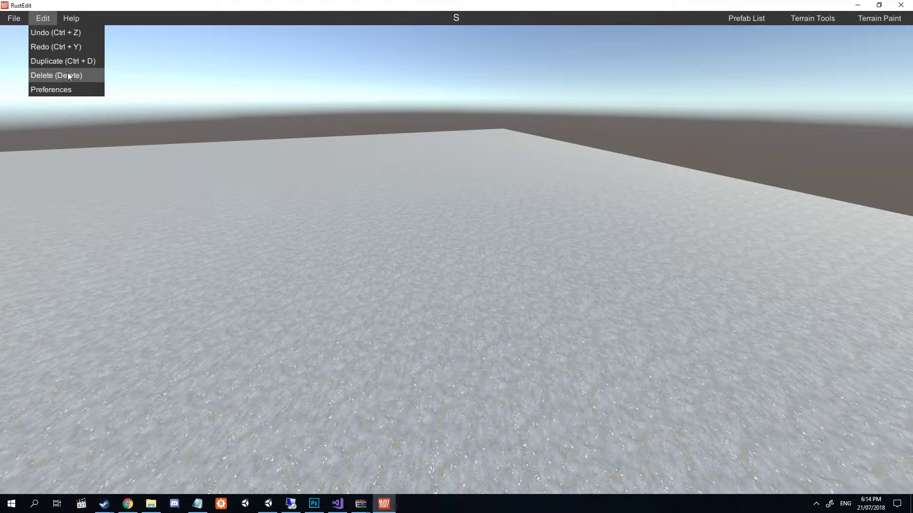
click(67, 88)
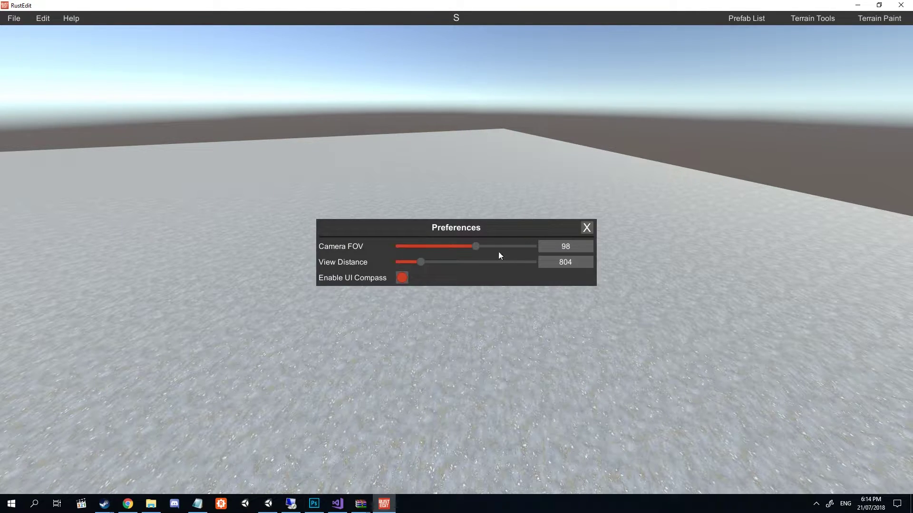
mouse_move(475, 249)
mouse_down()
mouse_move(450, 250)
mouse_move(494, 248)
mouse_move(475, 253)
mouse_up()
mouse_move(421, 263)
mouse_down()
mouse_move(452, 259)
mouse_move(431, 260)
mouse_up()
drag(482, 247, 469, 246)
click(592, 229)
Set up terrain painting with the Textures paint type, a Round brush and a brush size of 73
right_drag(591, 230, 391, 299)
mouse_move(571, 247)
right_down()
mouse_move(675, 142)
mouse_move(748, 100)
right_up()
click(884, 19)
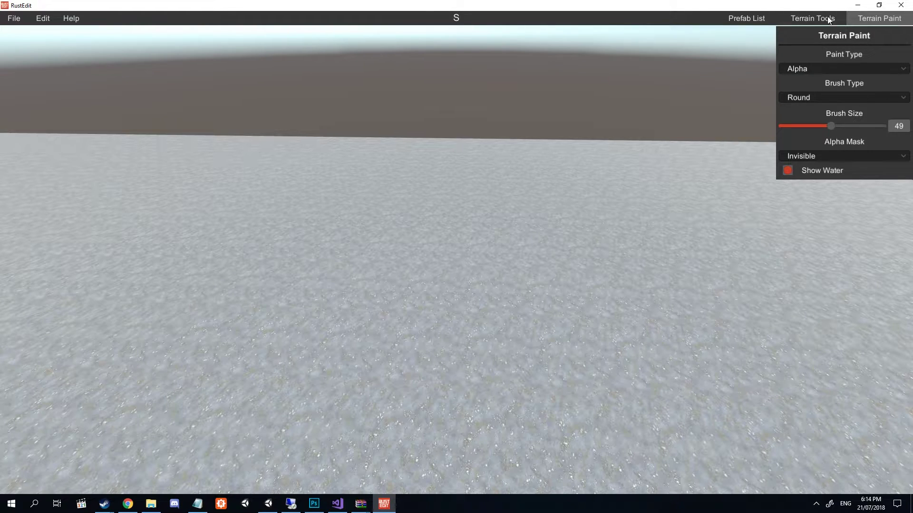
click(885, 68)
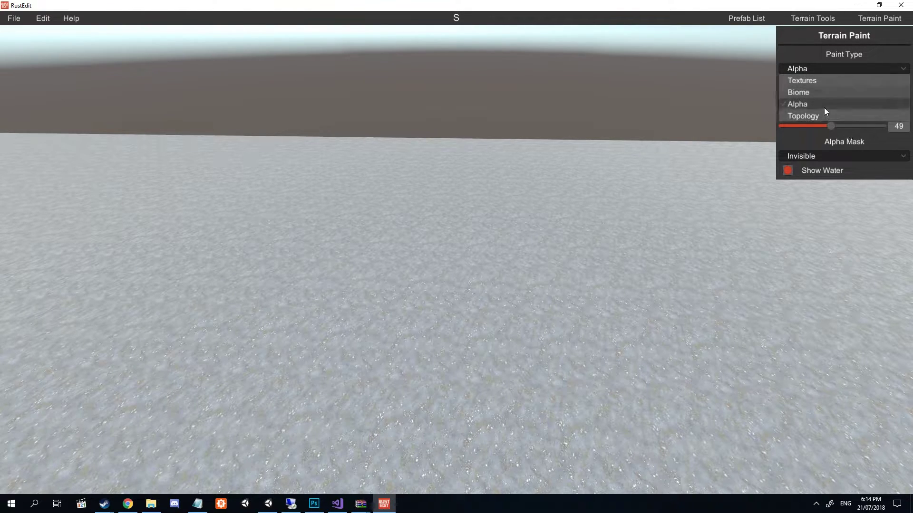
click(846, 81)
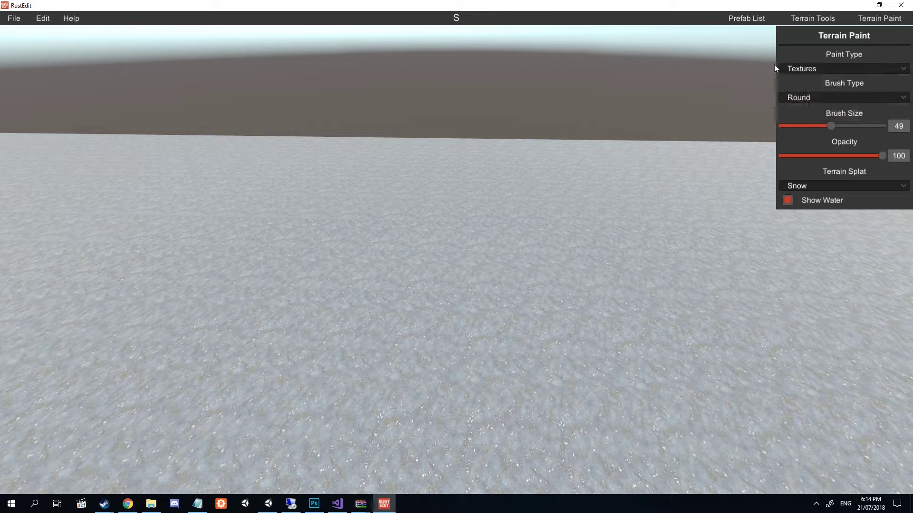
click(869, 66)
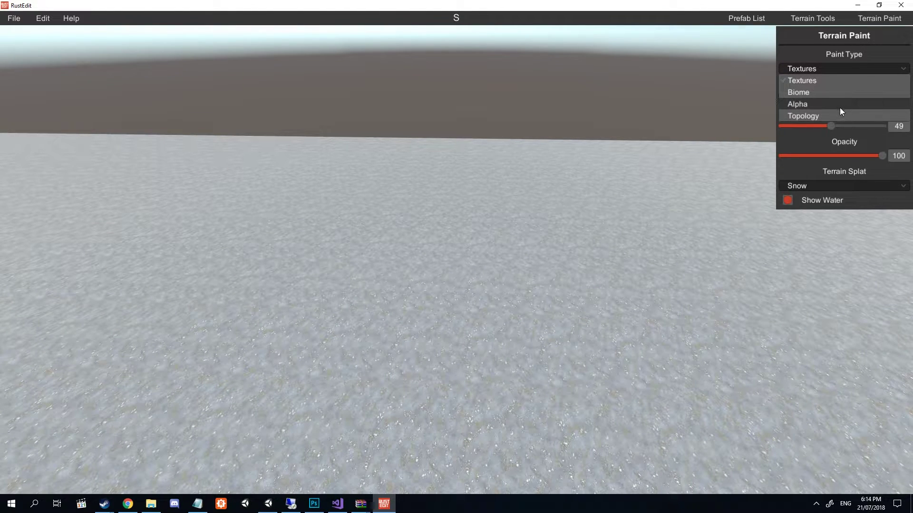
click(850, 68)
click(814, 98)
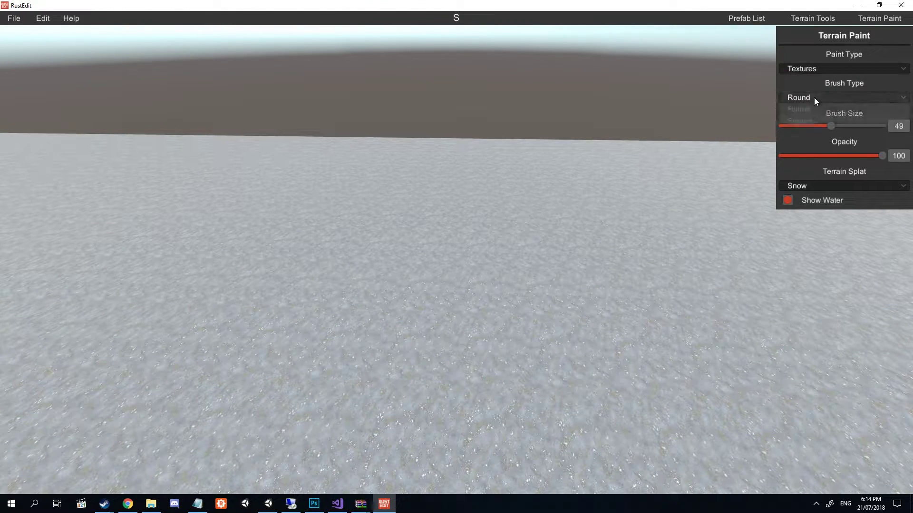
click(852, 101)
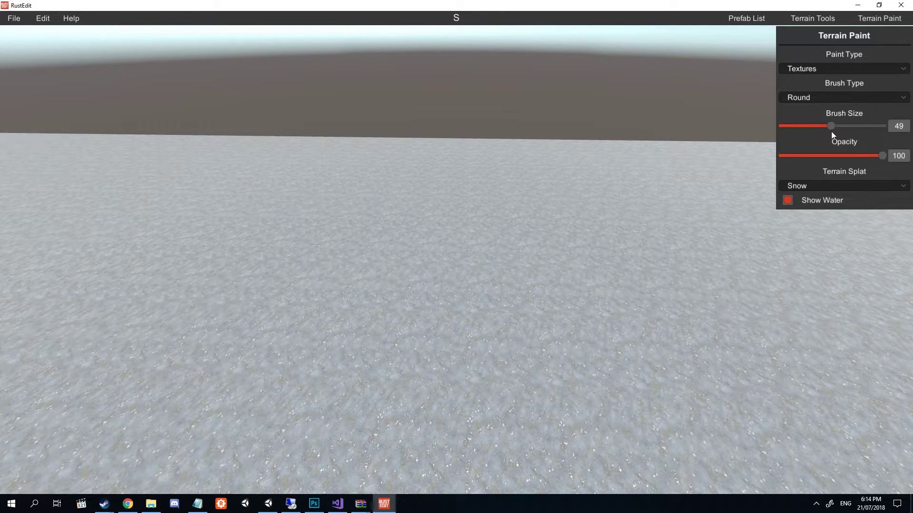
mouse_move(831, 127)
mouse_down()
mouse_move(881, 125)
mouse_move(852, 128)
mouse_up()
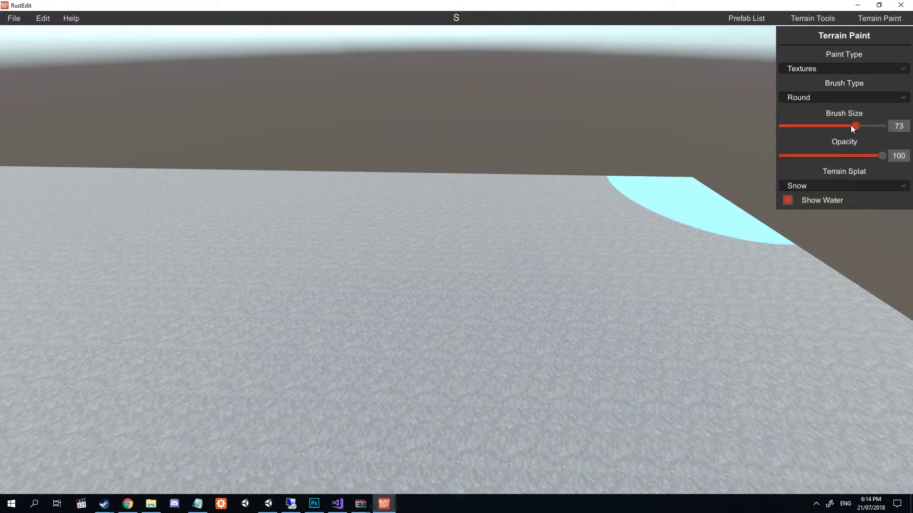
Paint a broad patch of Sand texture on the snow near the terrain's far corner
click(822, 189)
click(807, 221)
drag(656, 237, 487, 260)
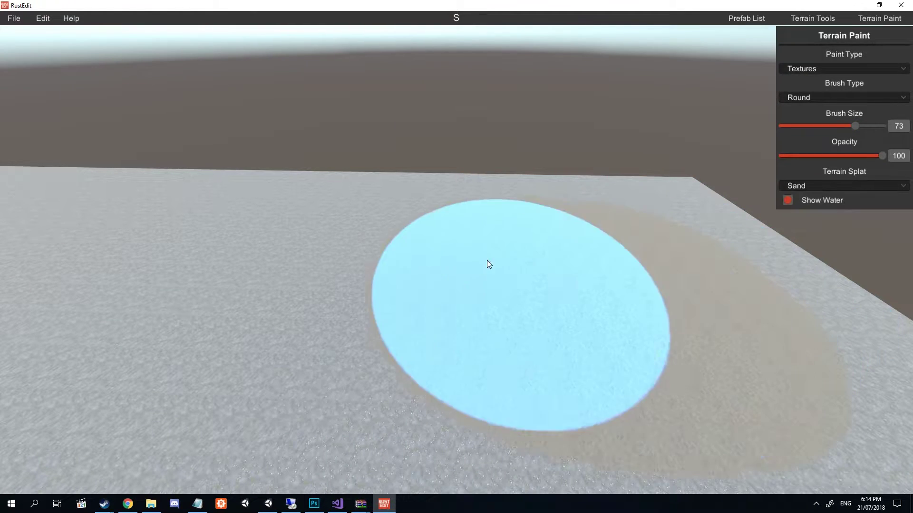
Paint a patch of Rock texture beside the sand, overlapping its edge
click(820, 190)
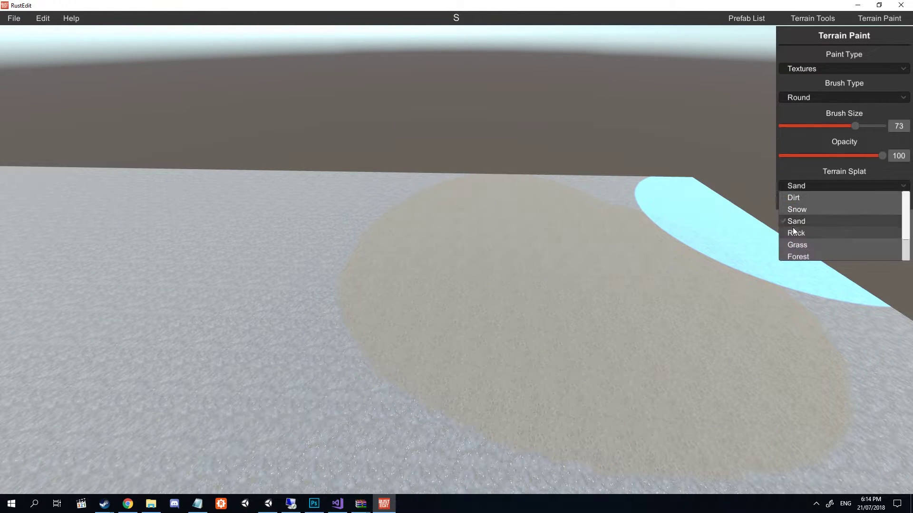
click(792, 228)
mouse_move(414, 221)
mouse_down()
mouse_move(288, 227)
mouse_move(347, 236)
mouse_up()
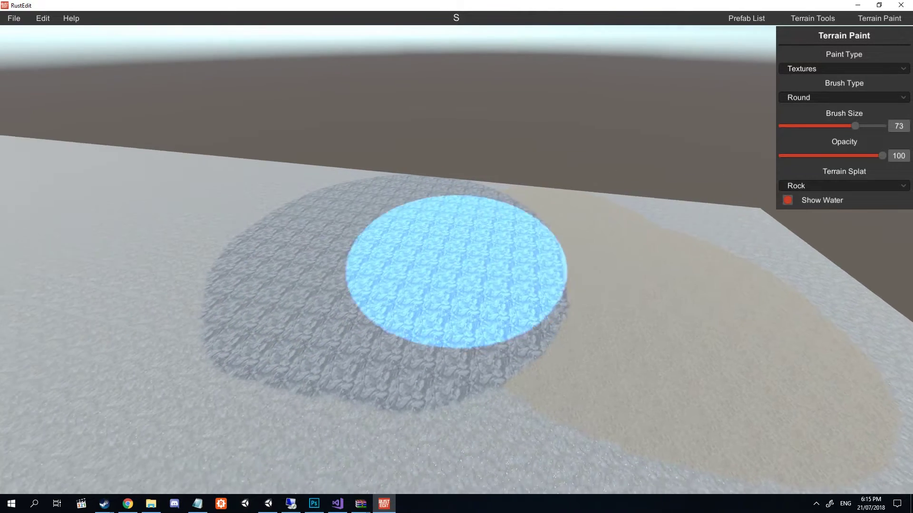
Paint a patch of Forest texture on the side of the rock patch away from the sand
click(828, 186)
click(799, 256)
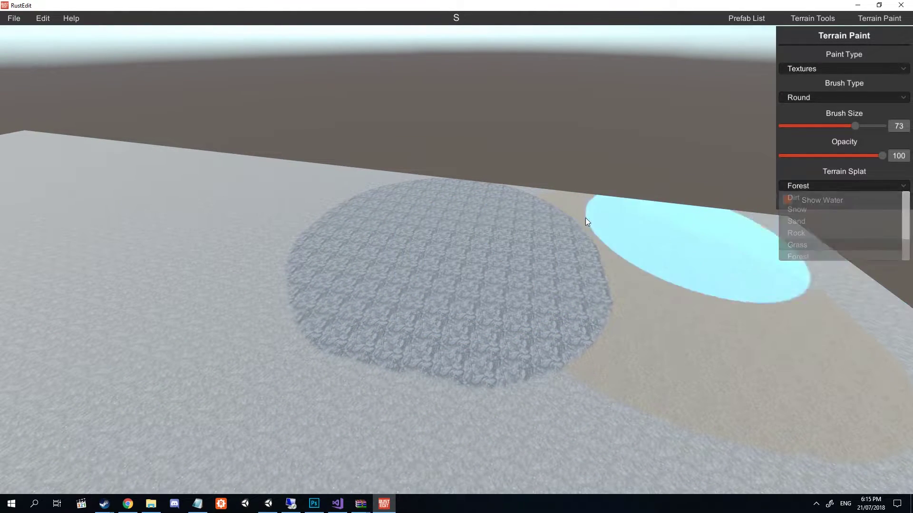
mouse_move(267, 224)
mouse_down()
mouse_move(221, 236)
mouse_move(316, 217)
mouse_up()
Paint the Tundra biome over the sand and most of the rock patch, and set the biome channel to Temperate
right_drag(713, 223, 457, 257)
key(w)
key(s)
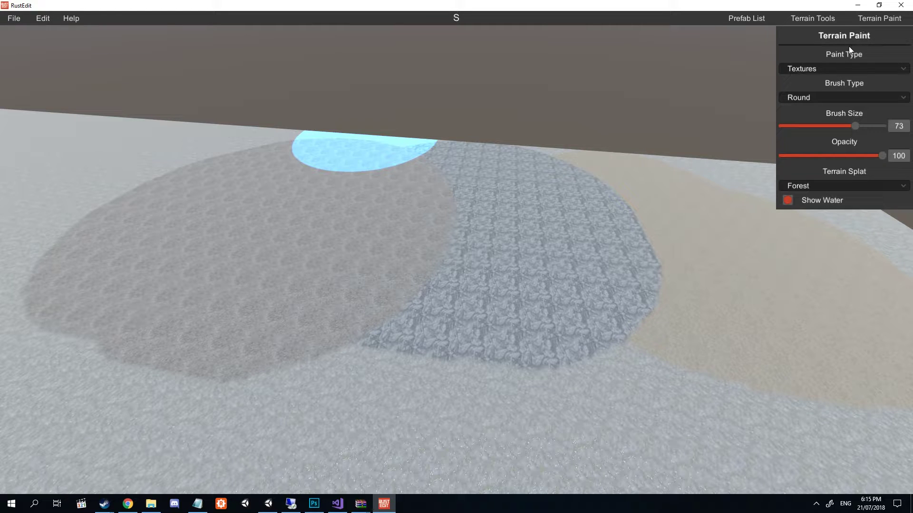
click(847, 67)
click(817, 94)
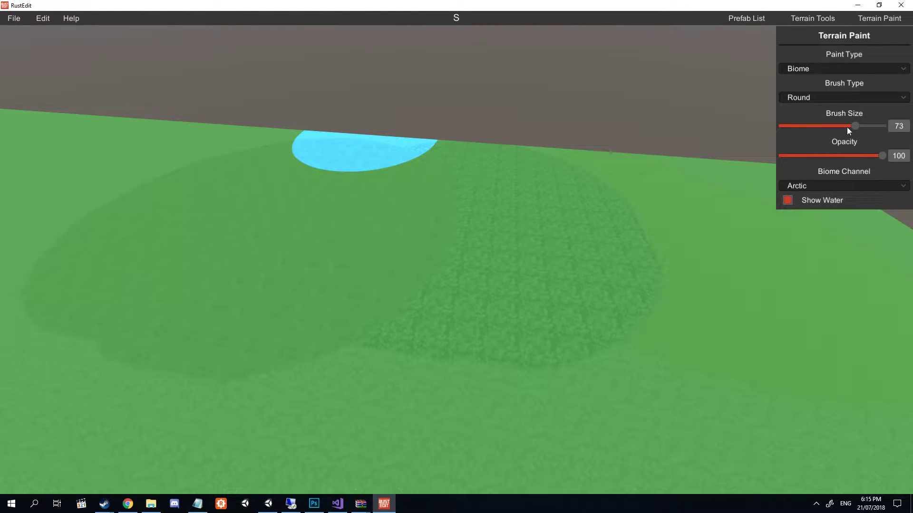
click(863, 186)
click(806, 221)
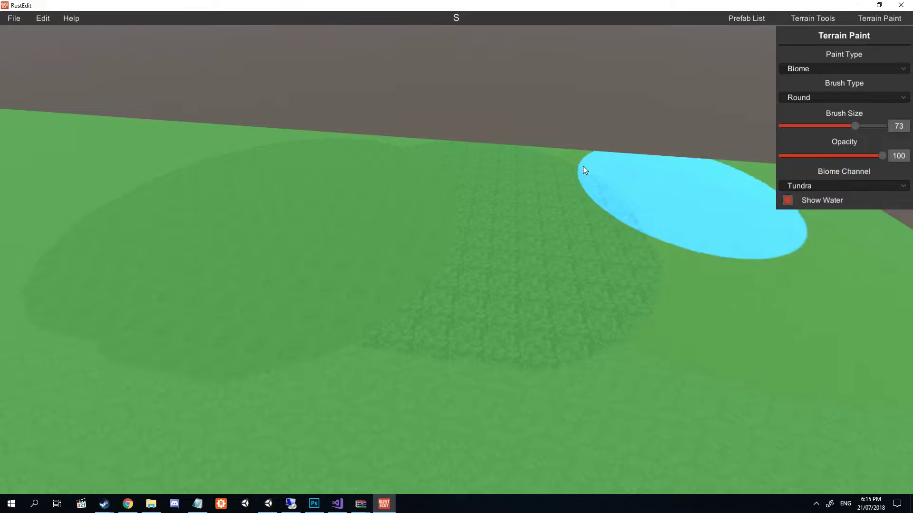
drag(740, 220, 649, 284)
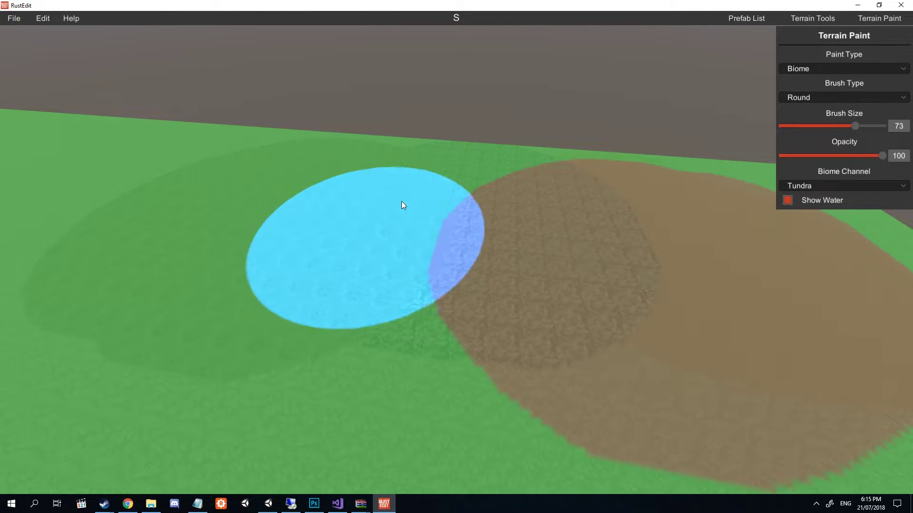
click(860, 186)
click(805, 210)
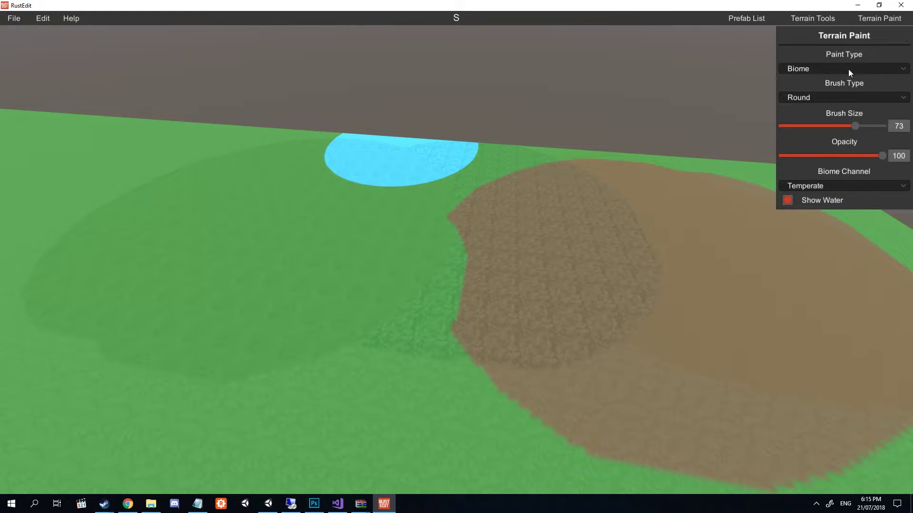
Paint the Invisible alpha mask over the rock patch and the adjoining ground, and inspect the masked area
click(848, 70)
click(842, 100)
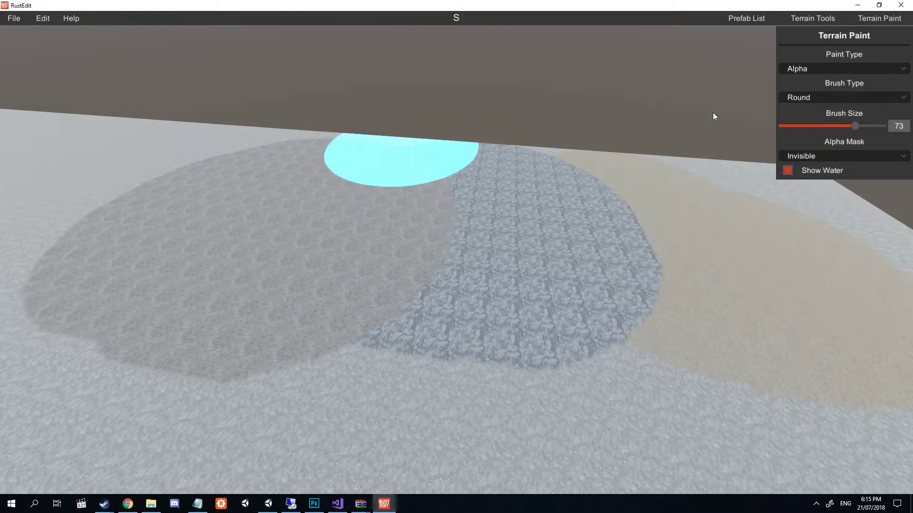
click(835, 157)
click(802, 180)
mouse_move(533, 207)
mouse_down()
mouse_move(508, 210)
mouse_move(529, 201)
mouse_up()
mouse_move(529, 202)
right_down()
mouse_move(428, 201)
mouse_move(523, 228)
mouse_move(476, 214)
mouse_move(594, 200)
mouse_move(456, 209)
mouse_move(523, 223)
mouse_move(528, 233)
mouse_move(608, 219)
right_up()
mouse_move(457, 318)
right_down()
mouse_move(444, 269)
mouse_move(438, 336)
mouse_move(500, 306)
mouse_move(456, 302)
mouse_move(428, 275)
mouse_move(457, 311)
mouse_move(432, 336)
mouse_move(442, 277)
mouse_move(446, 326)
mouse_move(455, 323)
mouse_move(428, 316)
mouse_move(438, 336)
mouse_move(459, 306)
mouse_move(455, 296)
mouse_move(456, 377)
mouse_move(457, 283)
mouse_move(457, 328)
right_up()
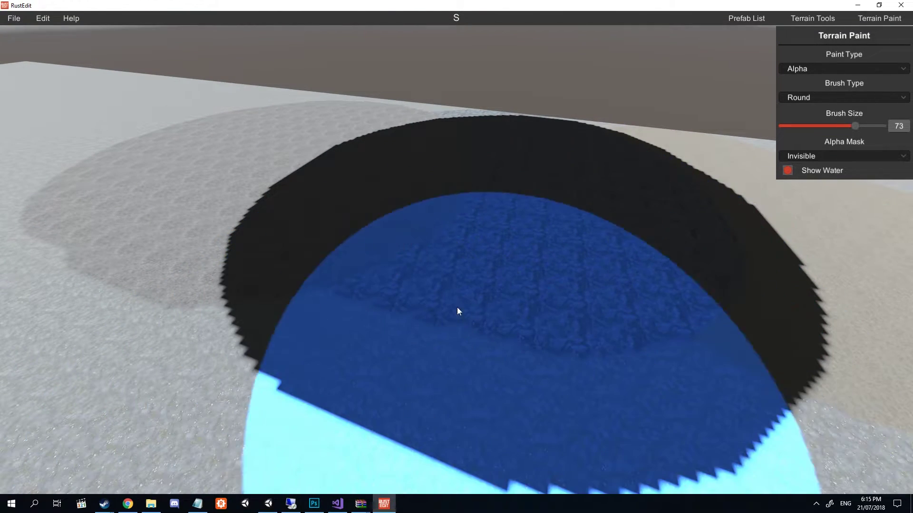
key(s)
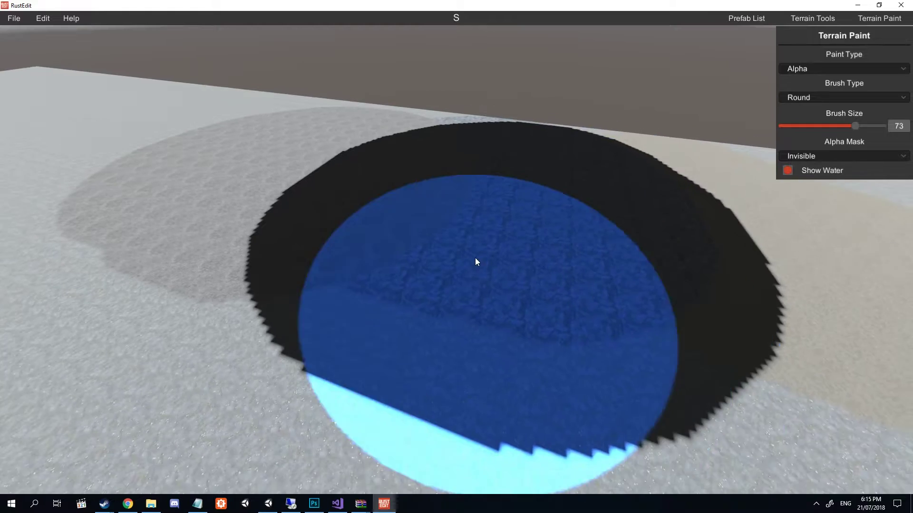
mouse_move(475, 257)
right_down()
mouse_move(456, 304)
mouse_move(457, 292)
right_up()
key(w)
right_drag(475, 218, 465, 242)
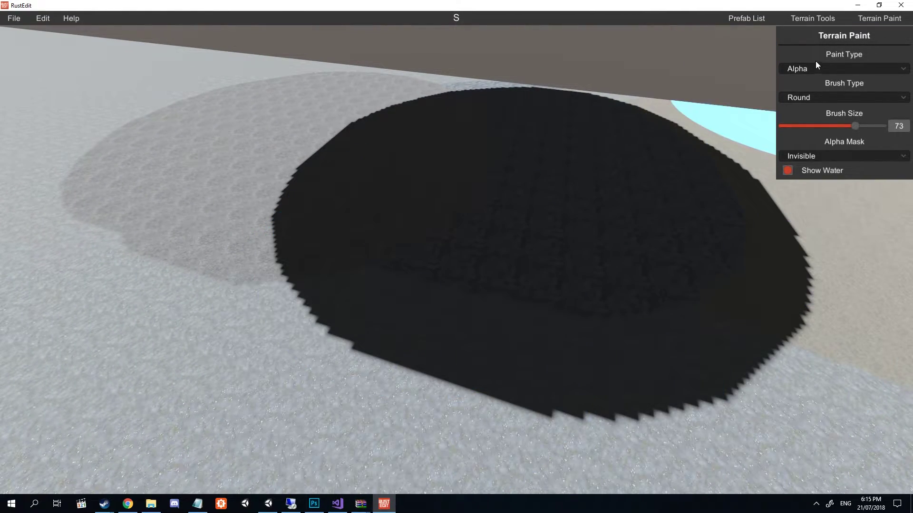
Paint the Field topology across the forest and rock patches and the ground in front of them
click(823, 66)
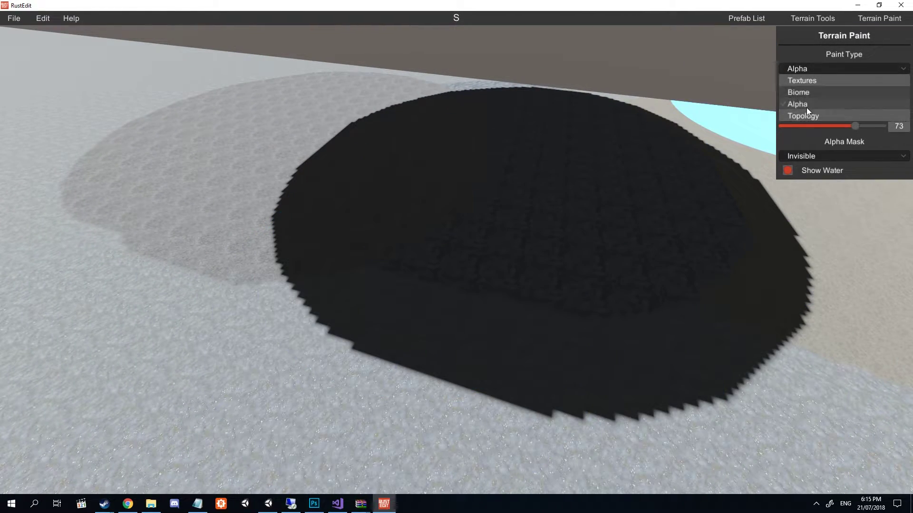
click(808, 115)
key(s)
mouse_move(574, 206)
right_down()
mouse_move(457, 266)
mouse_move(559, 273)
right_up()
key(a)
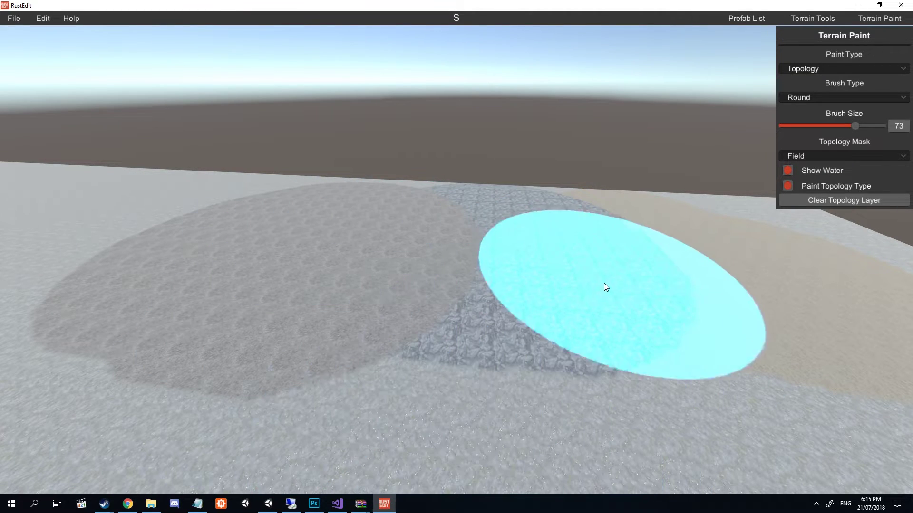
mouse_move(601, 292)
mouse_down()
mouse_move(562, 248)
mouse_move(440, 232)
mouse_move(304, 230)
mouse_move(214, 266)
mouse_move(310, 329)
mouse_move(515, 365)
mouse_move(592, 276)
mouse_move(381, 223)
mouse_move(400, 282)
mouse_up()
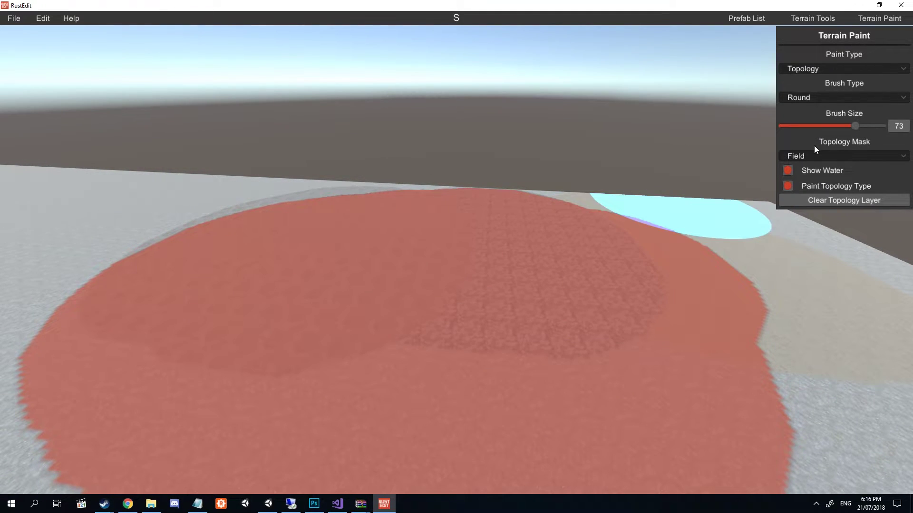
Paint the Monument topology across the forest and rock patches, and erase most of it with the topology mode set to erase
click(821, 154)
mouse_move(905, 180)
mouse_down()
mouse_move(905, 228)
mouse_move(904, 172)
mouse_up()
scroll(893, 188, down, 3)
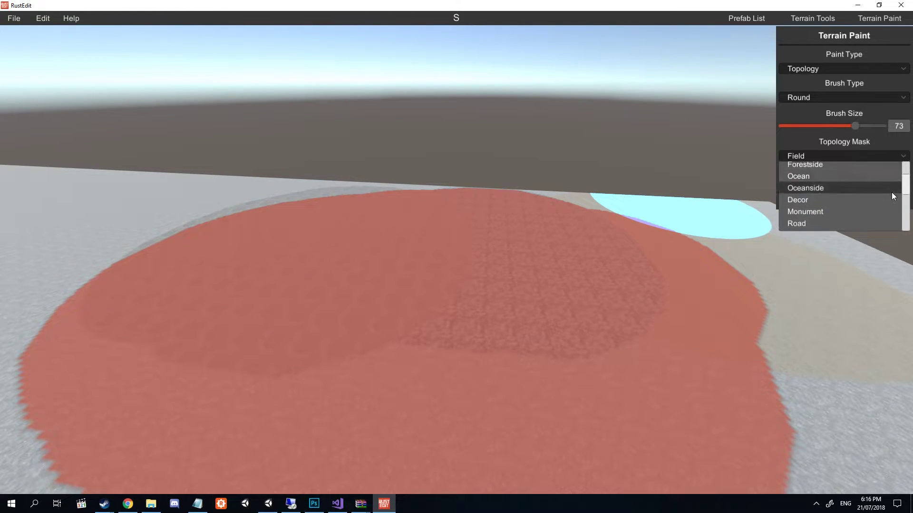
click(812, 206)
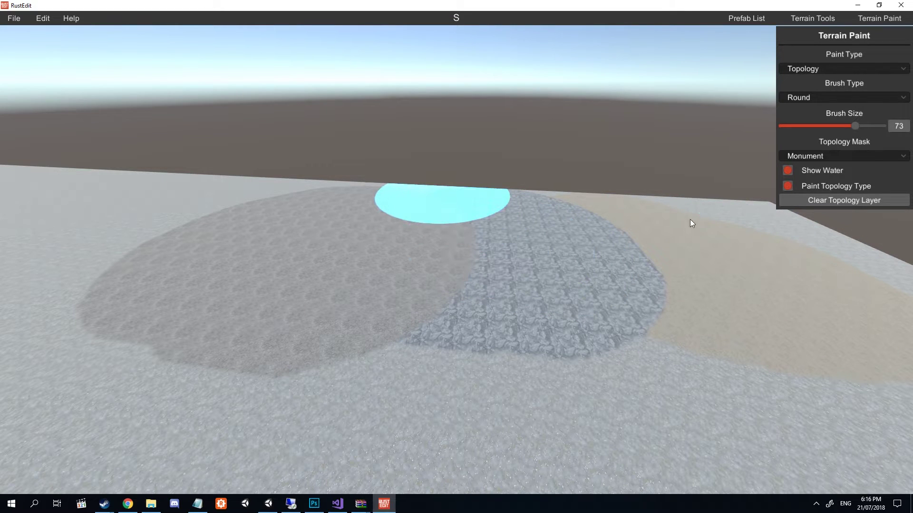
mouse_move(476, 228)
mouse_down()
mouse_move(364, 229)
mouse_move(351, 338)
mouse_move(530, 271)
mouse_move(351, 214)
mouse_move(336, 367)
mouse_move(459, 369)
mouse_up()
key(s)
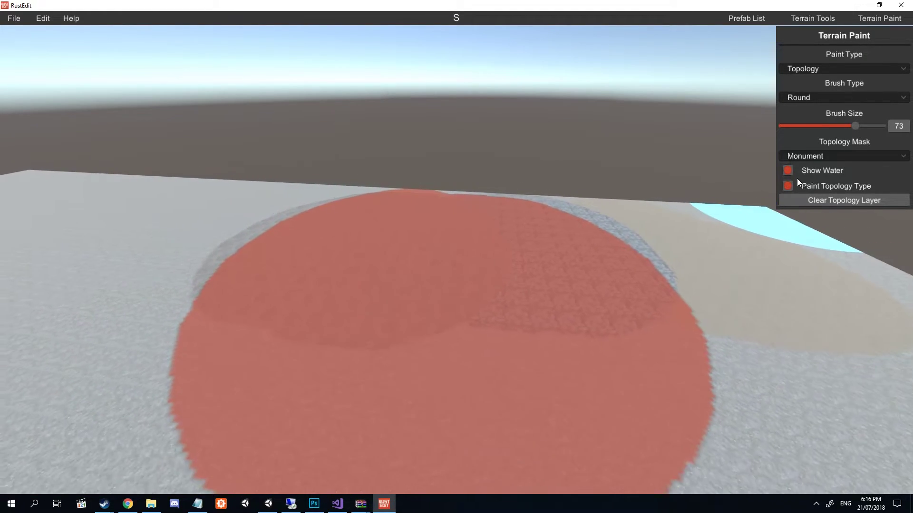
click(787, 186)
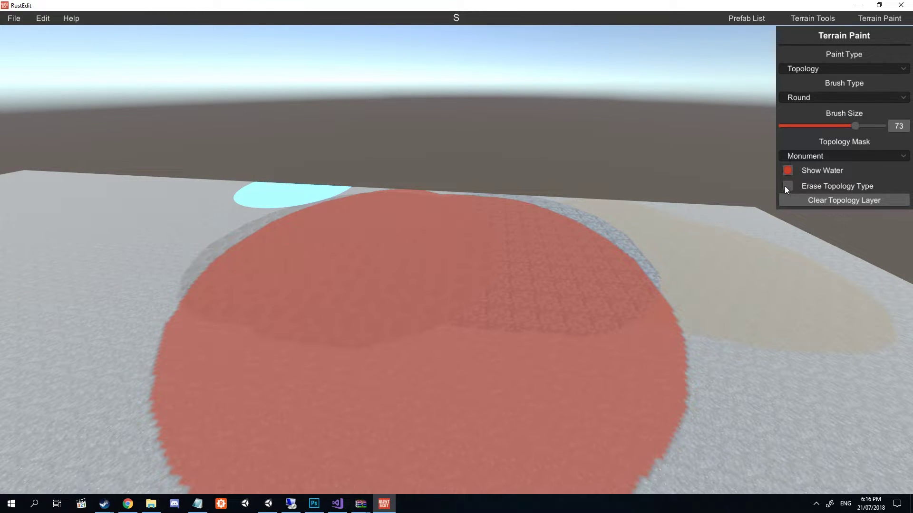
mouse_move(527, 287)
mouse_down()
mouse_move(577, 238)
mouse_move(530, 256)
mouse_move(243, 247)
mouse_move(665, 379)
mouse_move(617, 275)
mouse_up()
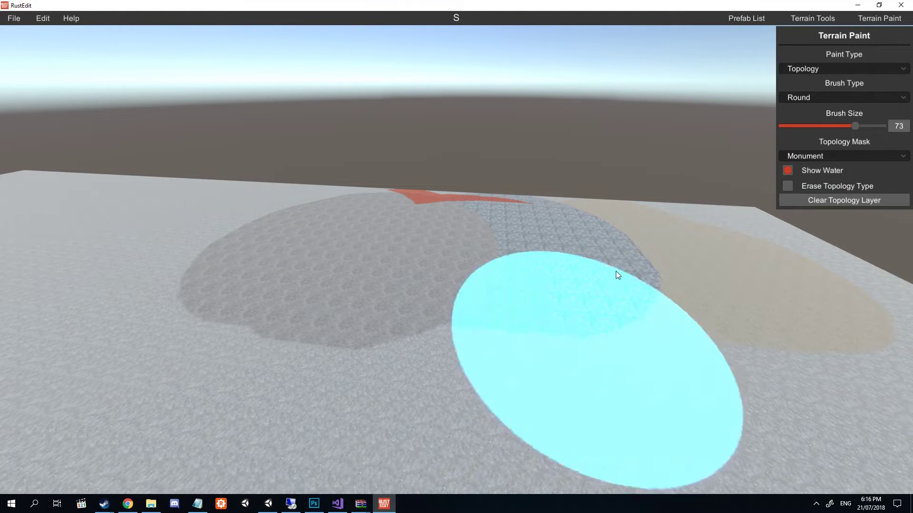
Set the topology mask to Beachside, re-enable topology painting, and paint it over the forest and rock patches and the surrounding ground
click(844, 156)
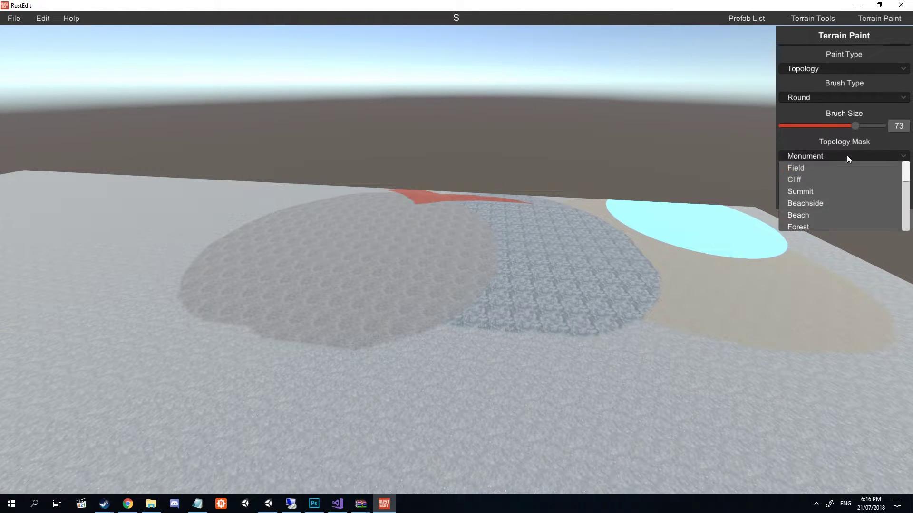
click(792, 204)
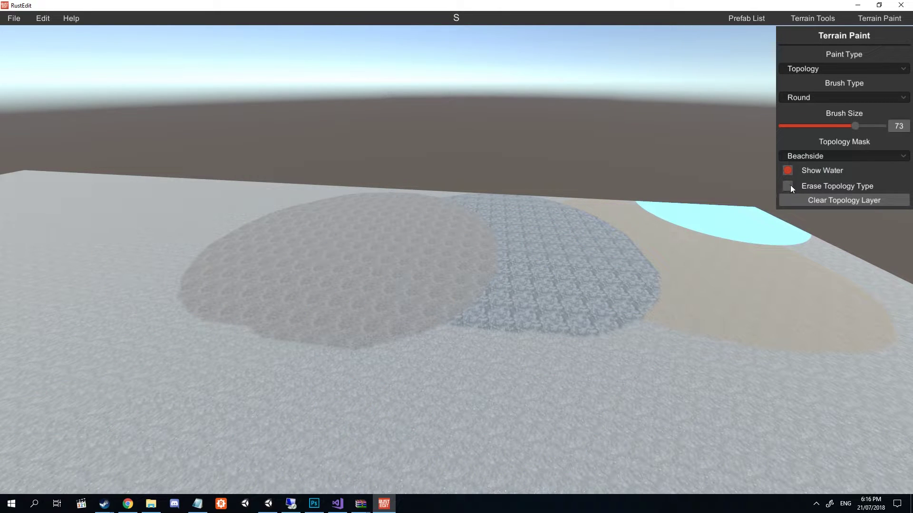
click(790, 185)
mouse_move(646, 357)
mouse_down()
mouse_move(445, 295)
mouse_move(307, 427)
mouse_move(792, 356)
mouse_up()
mouse_move(792, 356)
right_down()
mouse_move(455, 258)
mouse_move(570, 305)
right_up()
mouse_move(456, 258)
mouse_down()
mouse_move(306, 201)
mouse_move(471, 232)
mouse_up()
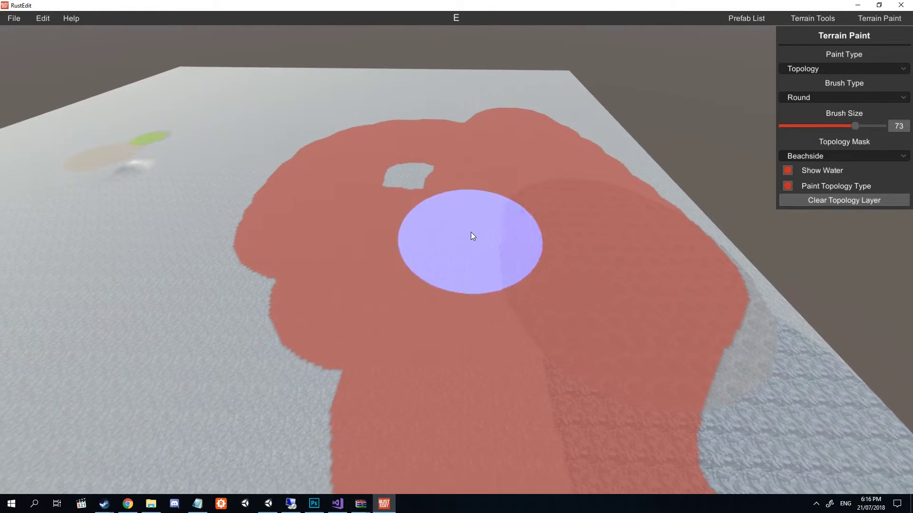
Clear the Beachside topology layer and repaint it as a wide arch over the patches and the ground on both sides
click(847, 202)
right_drag(658, 227, 414, 229)
key(w)
mouse_move(455, 258)
right_down()
mouse_move(464, 274)
mouse_move(409, 266)
right_up()
mouse_move(456, 259)
mouse_down()
mouse_move(364, 225)
mouse_move(285, 174)
mouse_move(755, 269)
mouse_move(701, 327)
mouse_move(486, 418)
mouse_move(159, 290)
mouse_move(266, 447)
mouse_up()
key(s)
right_drag(824, 277, 456, 250)
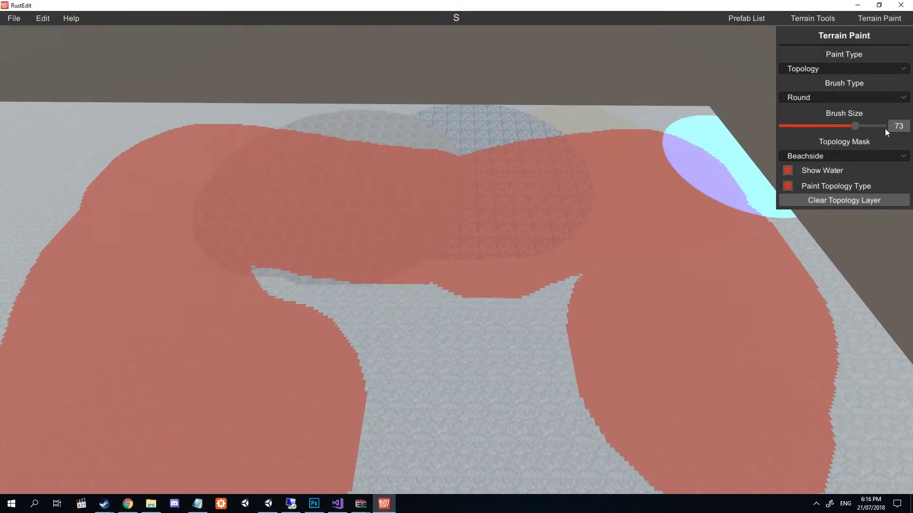
Use the Raise terrain modification with brush size 27 to form a low mound on the forest patch beside the rock
click(824, 18)
mouse_move(739, 159)
right_down()
mouse_move(456, 248)
mouse_move(426, 249)
mouse_move(473, 246)
right_up()
key(w)
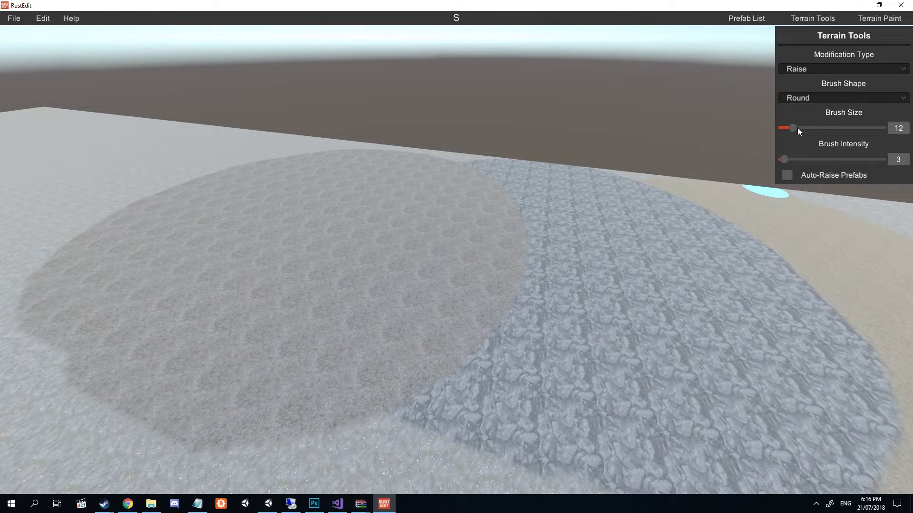
drag(797, 127, 809, 129)
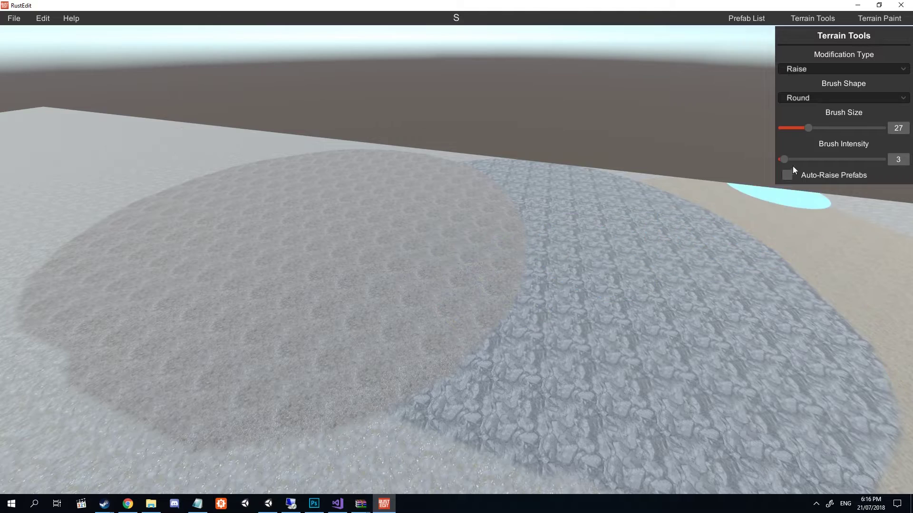
mouse_move(492, 284)
mouse_down()
mouse_move(438, 328)
mouse_move(418, 332)
mouse_move(485, 325)
mouse_move(502, 306)
mouse_up()
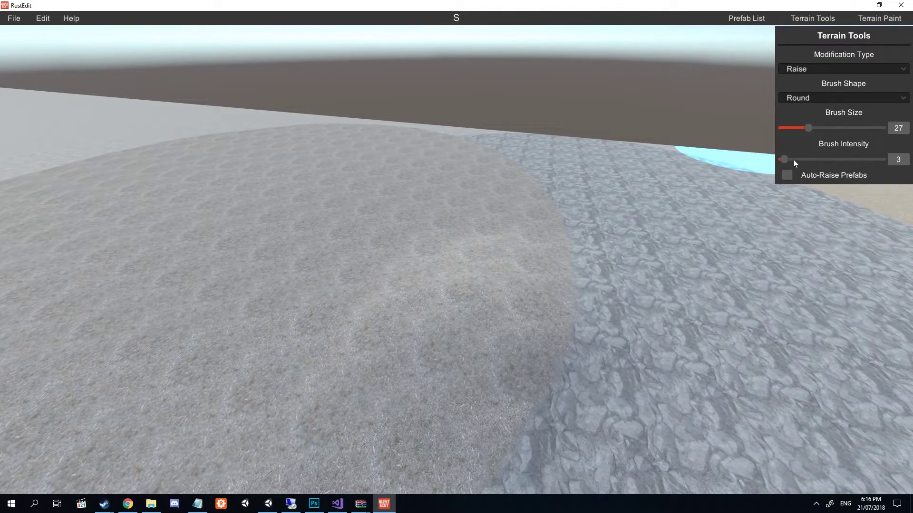
Build up the mound where the forest and rock patches meet, increasing the brush intensity to 14 and 25
drag(787, 160, 800, 160)
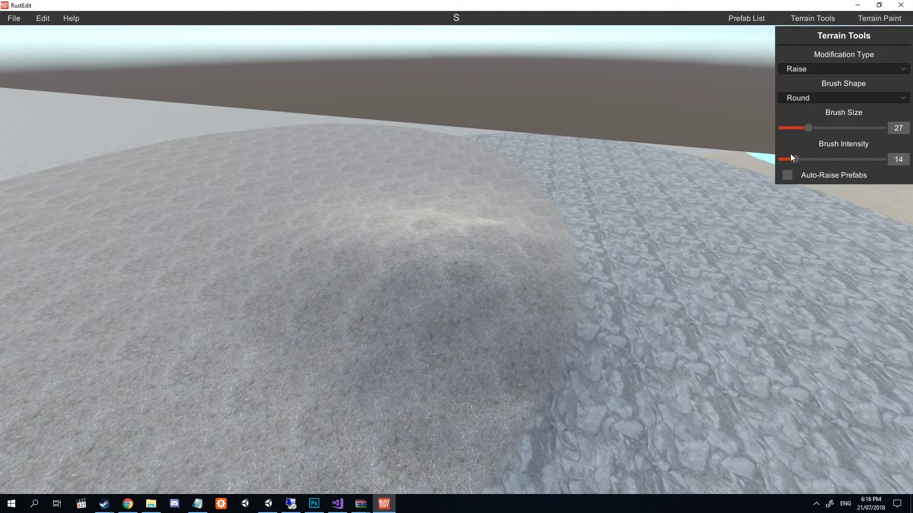
drag(794, 159, 807, 160)
drag(472, 237, 546, 247)
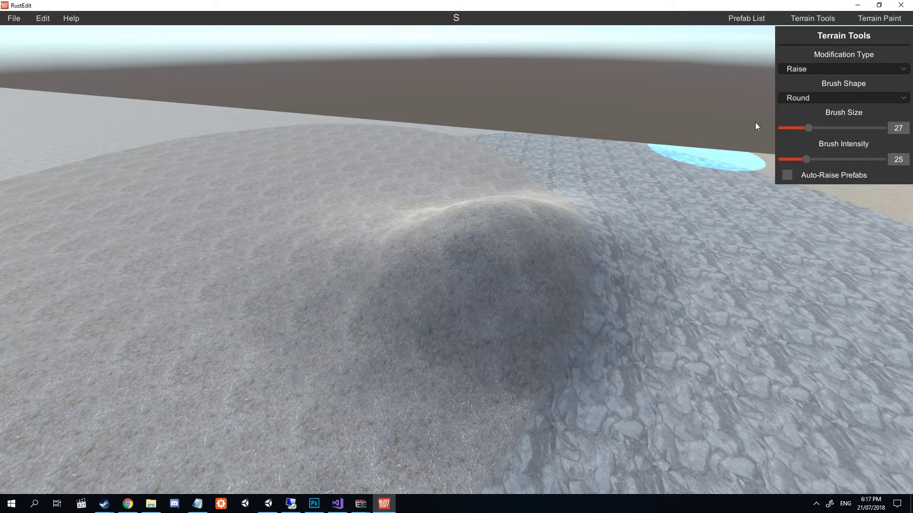
Set the brush size to 38 and use Lower to sink the mound into a hollow
drag(815, 127, 820, 127)
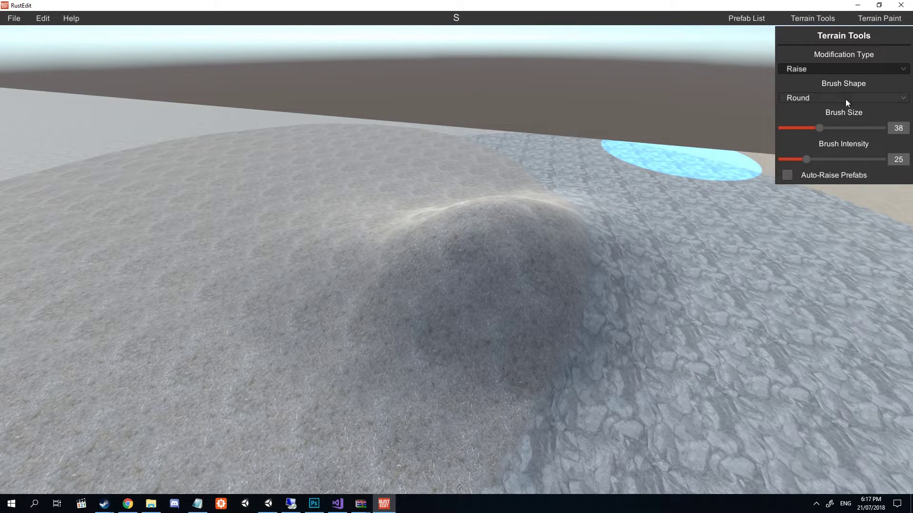
click(794, 98)
click(814, 78)
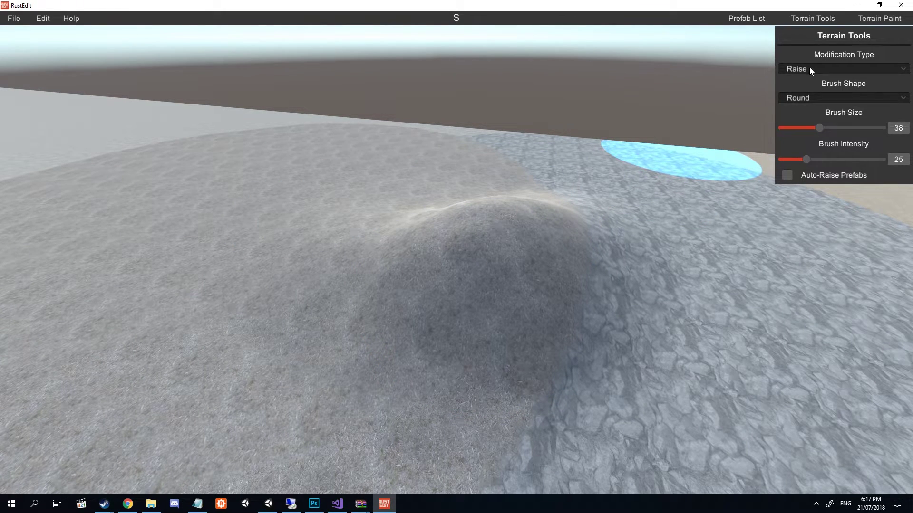
click(809, 68)
click(800, 90)
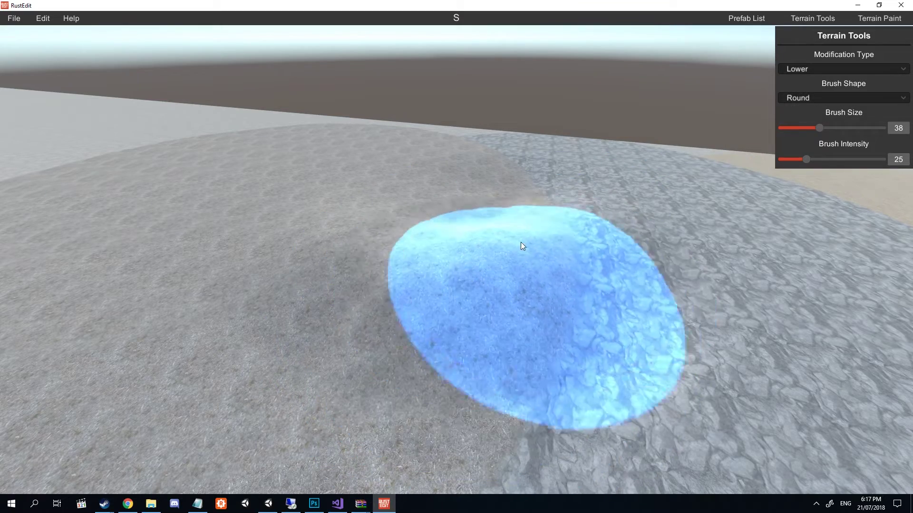
mouse_move(451, 246)
mouse_down()
mouse_move(469, 279)
mouse_move(495, 290)
mouse_move(479, 267)
mouse_up()
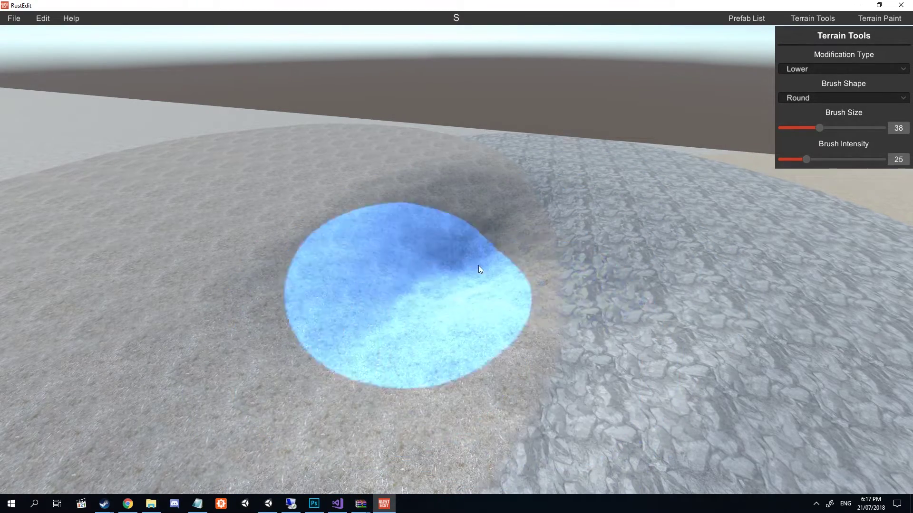
Switch to Flatten, sample the ground height of 403 from the rock patch, and flatten the hollow to that level
click(809, 69)
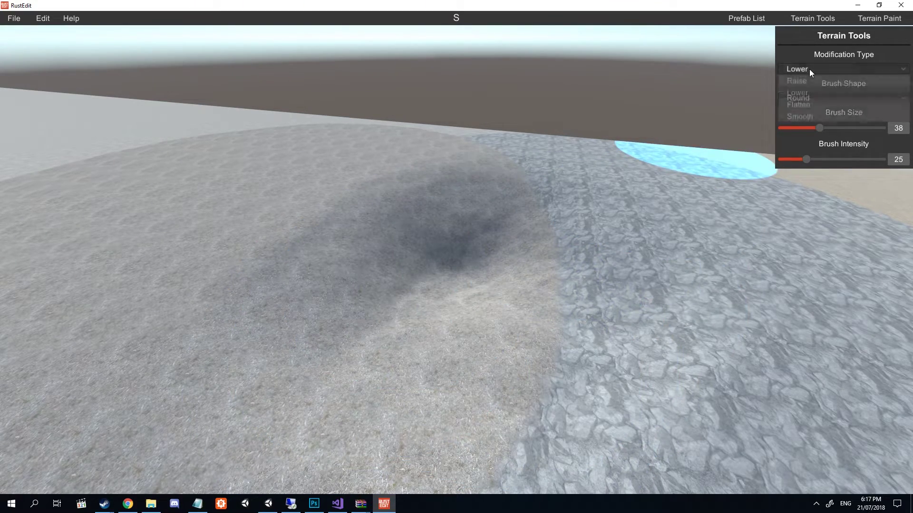
click(831, 106)
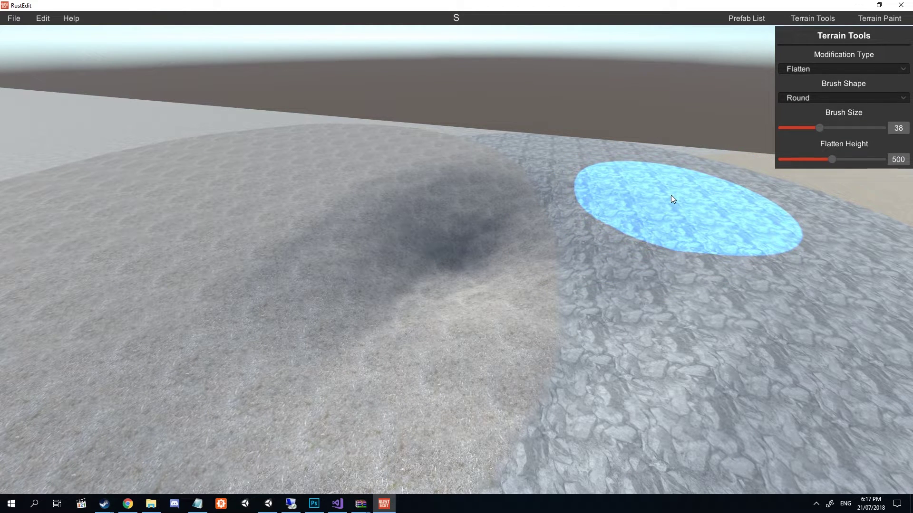
shift+click(663, 183)
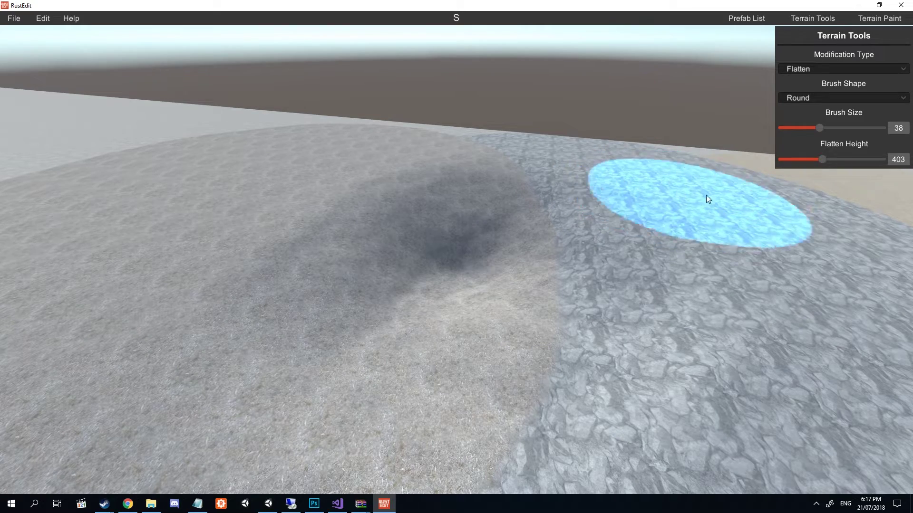
mouse_move(656, 189)
mouse_down()
mouse_move(448, 197)
mouse_move(304, 240)
mouse_up()
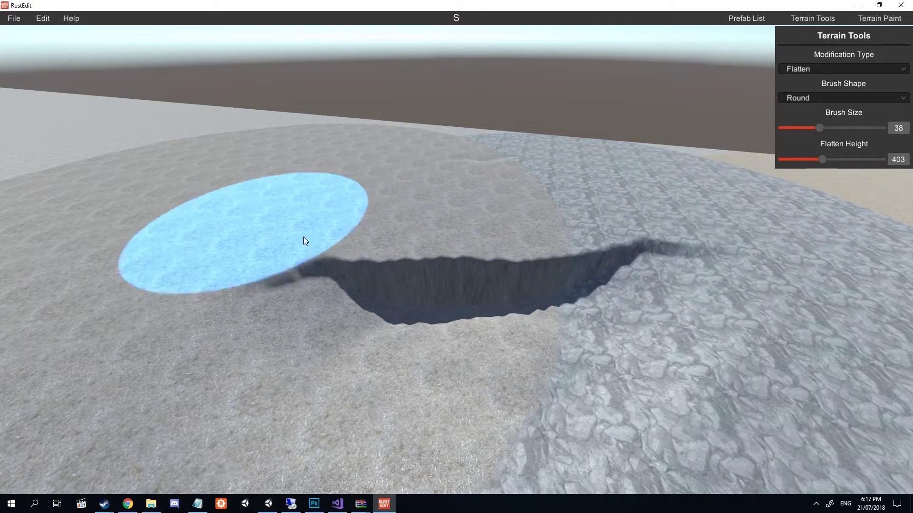
key(ctrl+z)
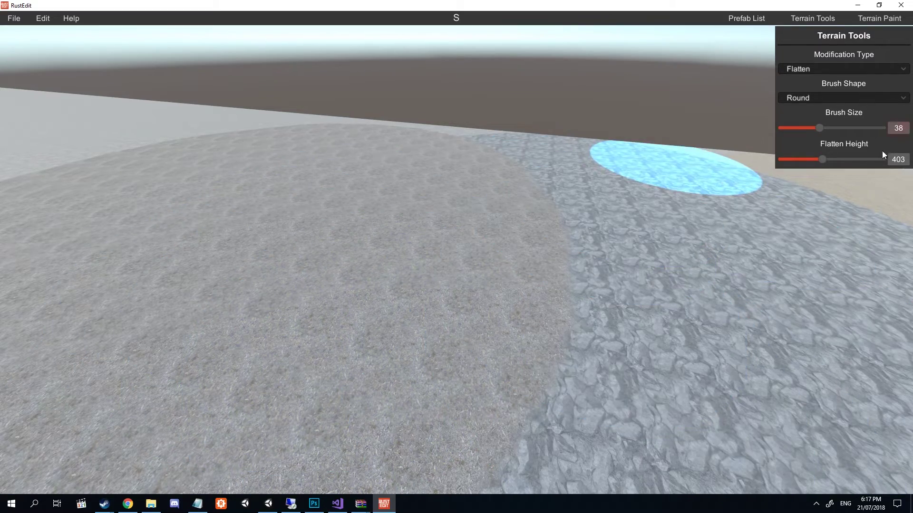
Flatten the forest patch into a plateau at height 436, and level it back to the ground with the flatten height at 403
drag(824, 157, 827, 158)
mouse_move(394, 223)
mouse_down()
mouse_move(314, 173)
mouse_move(255, 102)
mouse_move(333, 175)
mouse_move(298, 136)
mouse_up()
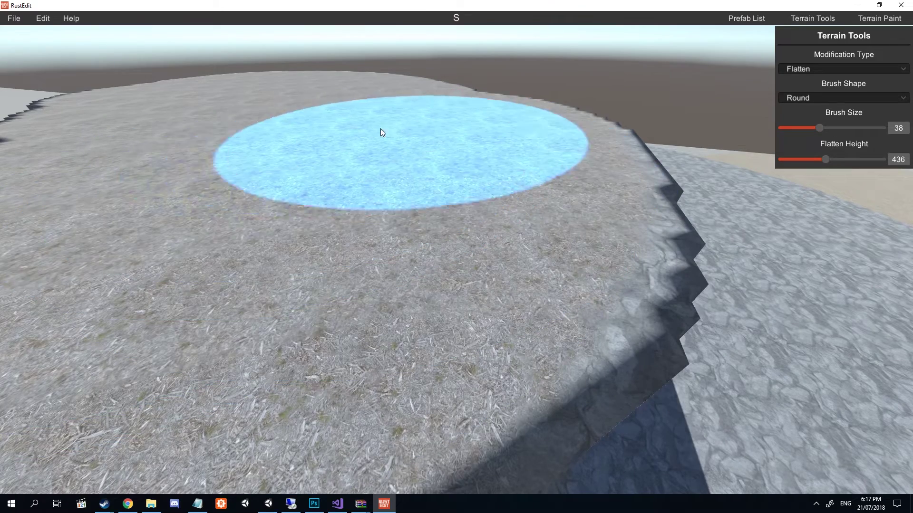
click(896, 160)
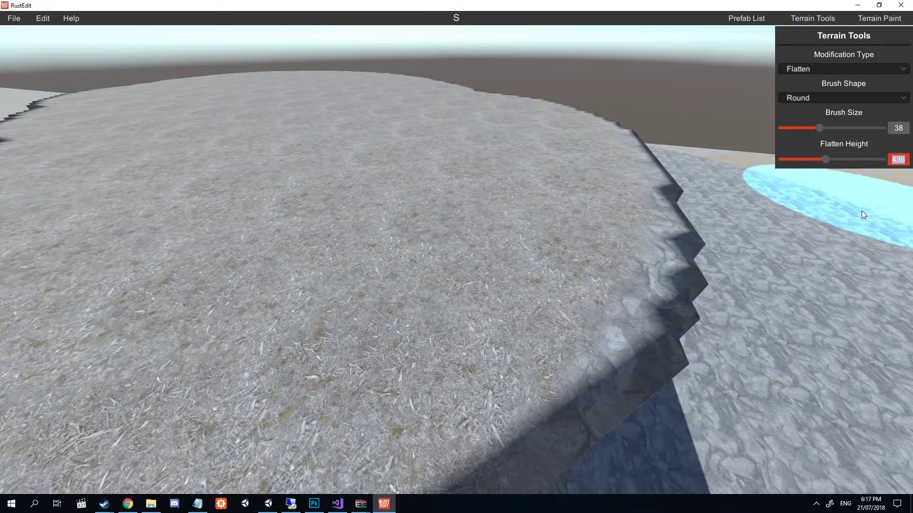
text(403)
mouse_move(810, 290)
mouse_down()
mouse_move(606, 254)
mouse_move(261, 237)
mouse_move(414, 284)
mouse_move(87, 230)
mouse_move(418, 112)
mouse_move(538, 180)
mouse_move(308, 140)
mouse_up()
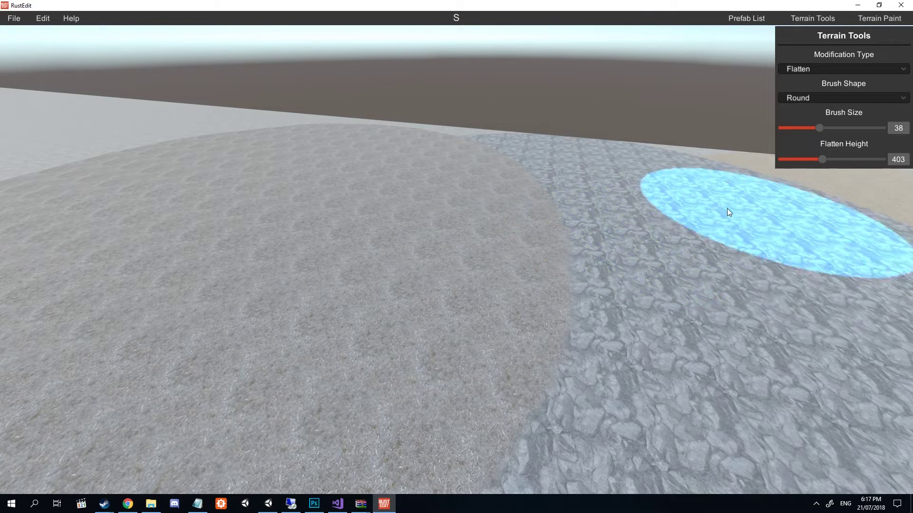
Create a raised plateau on the forest patch with the flatten height set to 422
drag(823, 164, 825, 164)
mouse_move(358, 181)
mouse_down()
mouse_move(251, 122)
mouse_move(265, 155)
mouse_move(306, 119)
mouse_up()
click(845, 99)
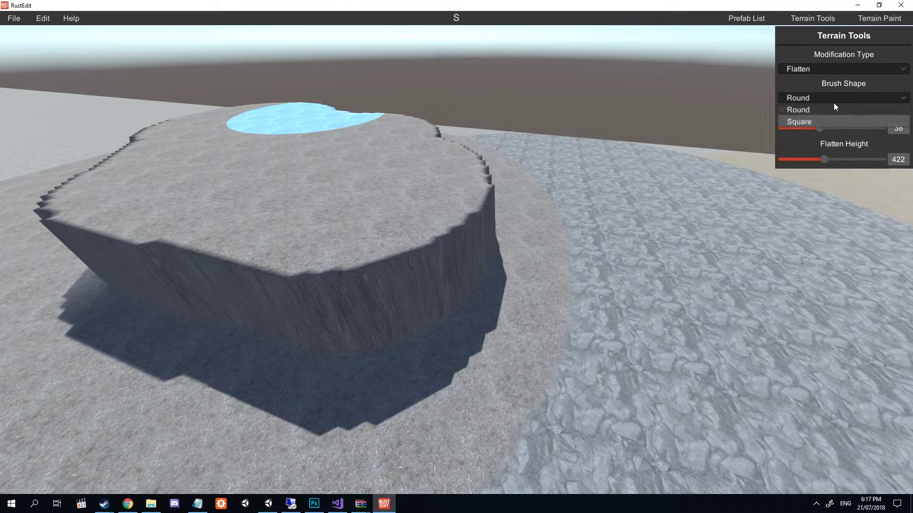
Use Smooth to soften the plateau's top and the edge facing the rock patch
click(822, 69)
click(807, 115)
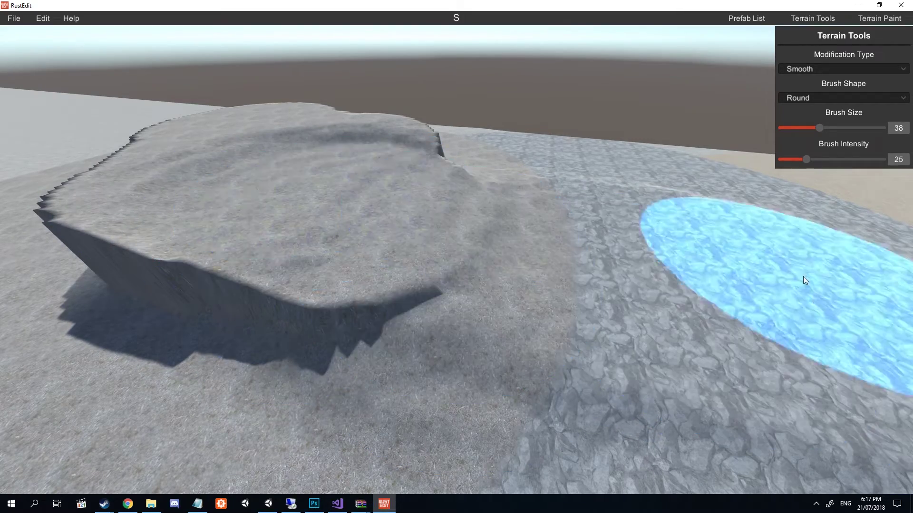
right_drag(310, 189, 338, 135)
key(s)
mouse_move(456, 256)
right_down()
mouse_move(456, 214)
mouse_move(266, 214)
mouse_move(457, 266)
mouse_move(392, 228)
right_up()
key(w)
key(s)
mouse_move(392, 255)
mouse_down()
mouse_move(212, 225)
mouse_move(395, 233)
mouse_move(309, 201)
mouse_up()
Smooth the remaining steep edges of the plateau into the surrounding forest patch and ground
mouse_move(309, 201)
right_down()
mouse_move(513, 219)
mouse_move(443, 281)
right_up()
key(a)
mouse_move(443, 281)
mouse_down()
mouse_move(281, 309)
mouse_move(114, 238)
mouse_move(313, 274)
mouse_move(62, 211)
mouse_up()
right_drag(62, 211, 0, 186)
key(d)
right_drag(455, 259, 424, 260)
mouse_move(424, 259)
mouse_down()
mouse_move(551, 212)
mouse_move(441, 207)
mouse_move(475, 182)
mouse_move(512, 198)
mouse_move(583, 190)
mouse_move(377, 152)
mouse_move(487, 201)
mouse_move(502, 257)
mouse_move(432, 170)
mouse_move(469, 160)
mouse_up()
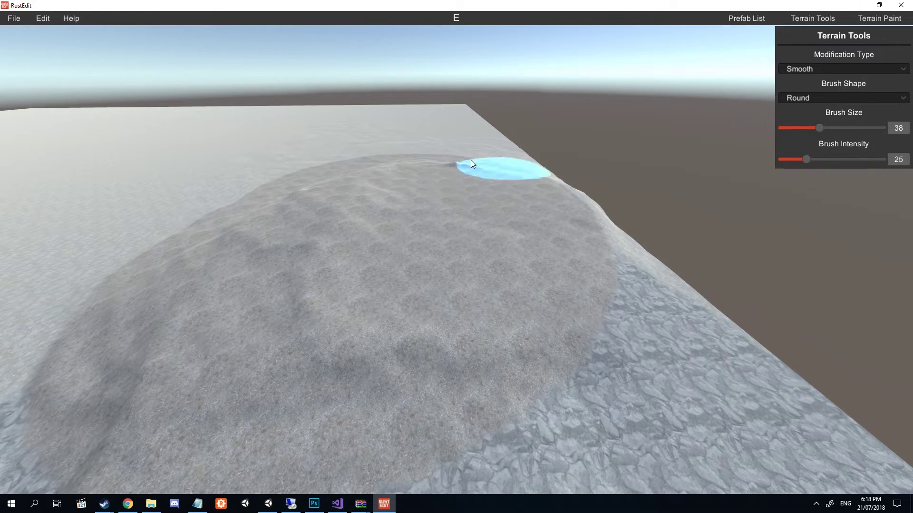
mouse_move(469, 160)
right_down()
mouse_move(455, 259)
mouse_move(462, 253)
right_up()
key(s)
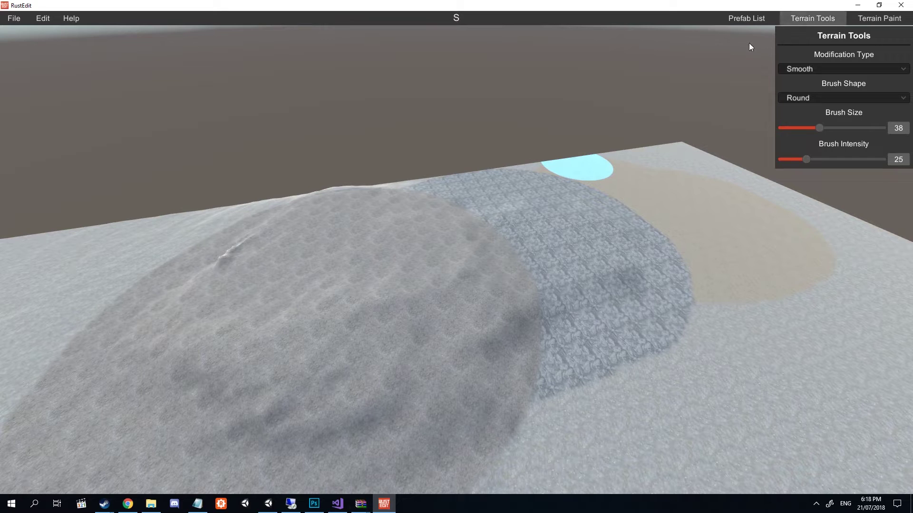
Open the prefab list and expand the Autospawn, Decor and Bridge categories
click(751, 19)
click(779, 48)
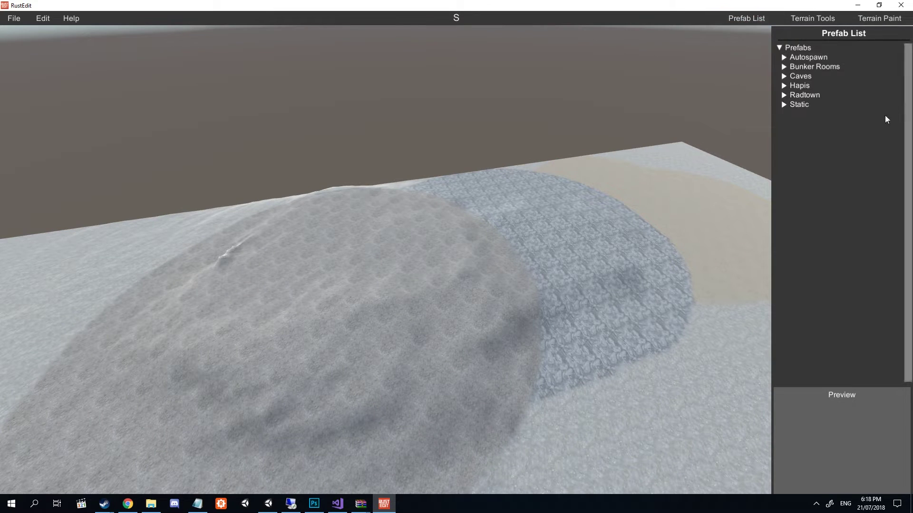
click(783, 58)
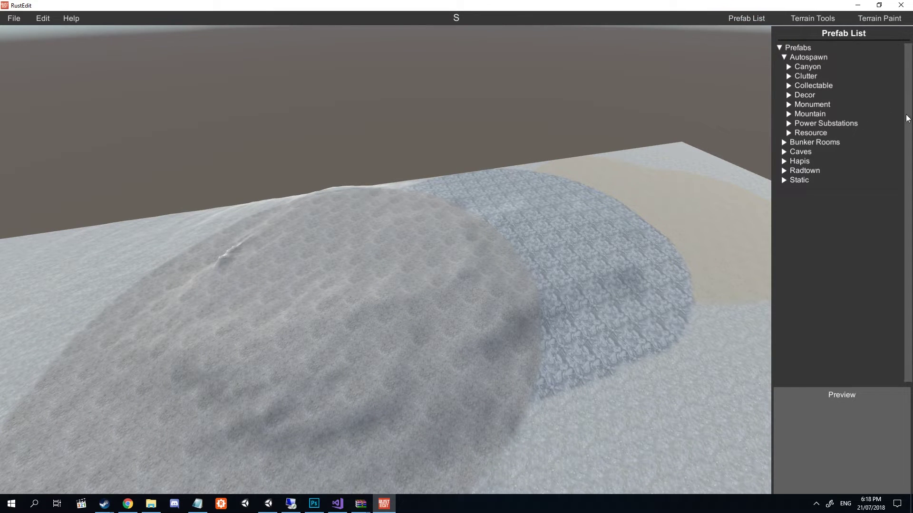
click(789, 94)
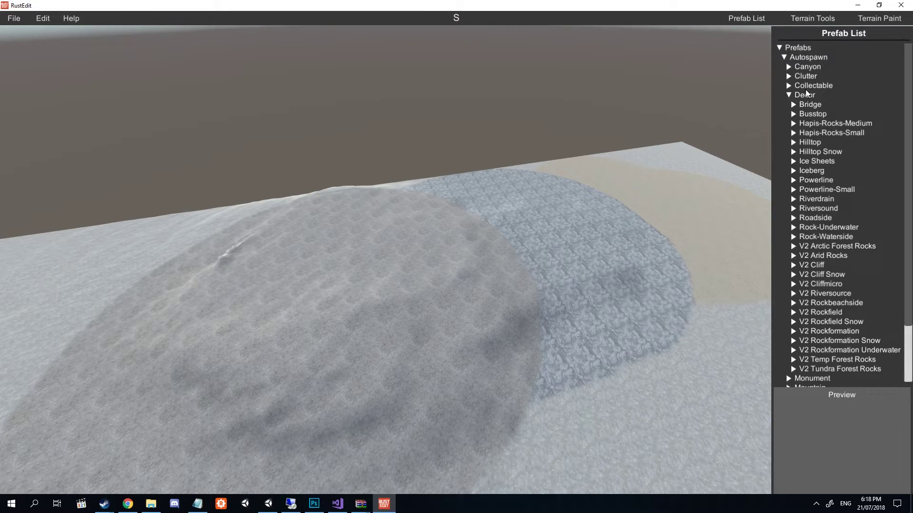
key(w)
scroll(803, 118, down, 1)
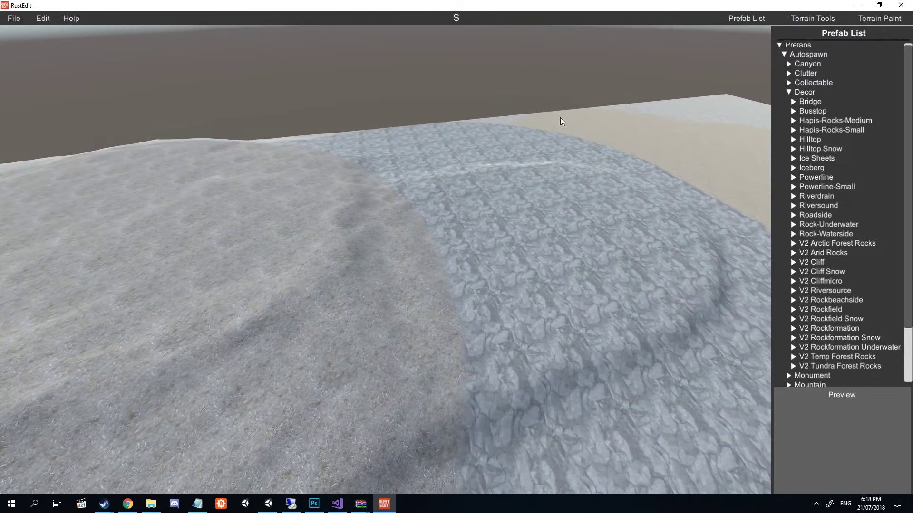
key(w)
scroll(800, 106, down, 1)
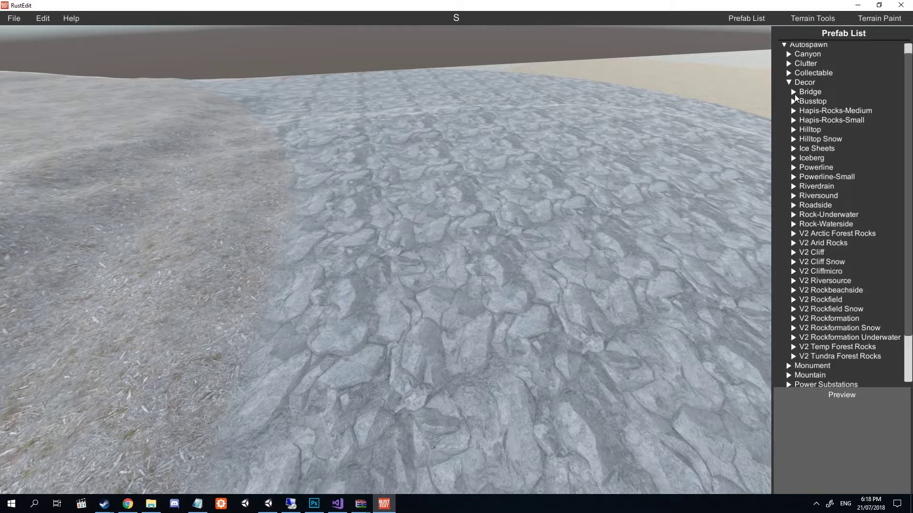
click(794, 93)
key(s)
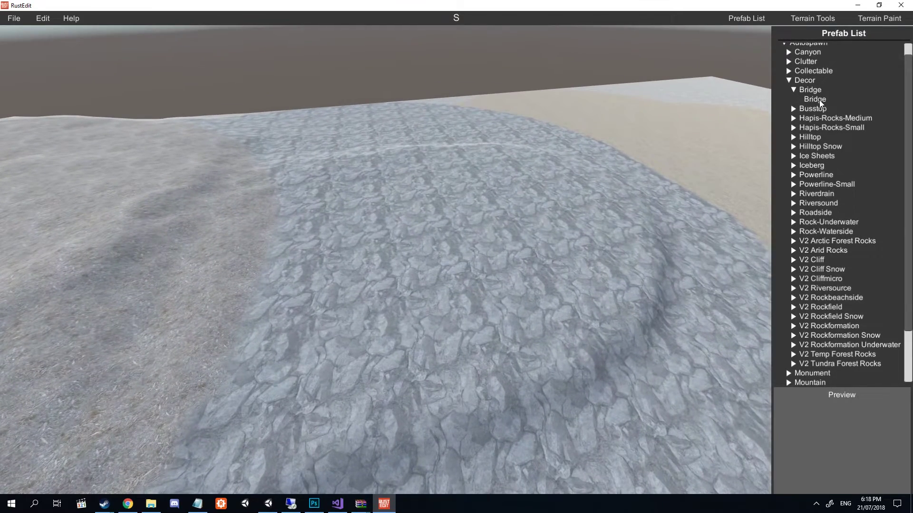
Place the Bridge prefab on the rock patch, select it and raise it above the ground to a height of about -79.9
drag(819, 103, 427, 207)
key(a)
right_drag(426, 207, 457, 279)
key(w)
key(w)
click(458, 278)
click(458, 278)
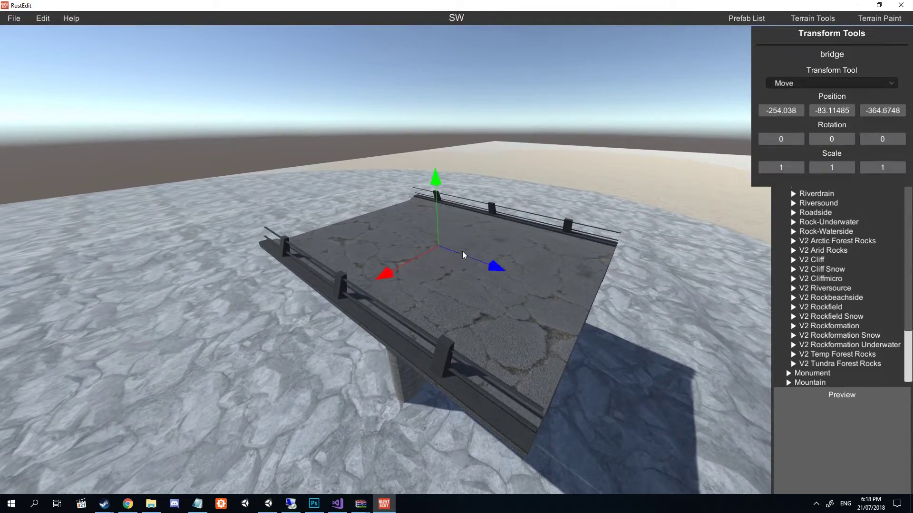
drag(462, 256, 418, 230)
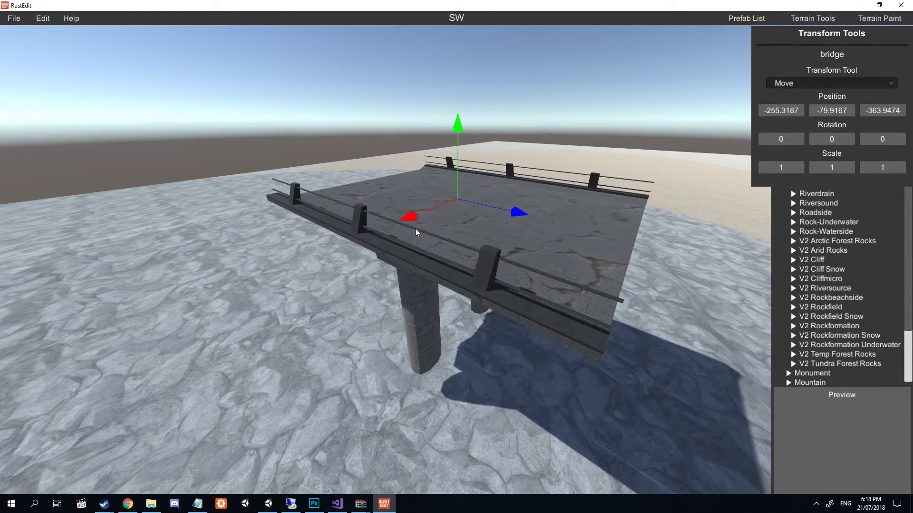
Rotate the bridge to about 358.6, 29.8 and 357.1 degrees on its three axes
click(826, 80)
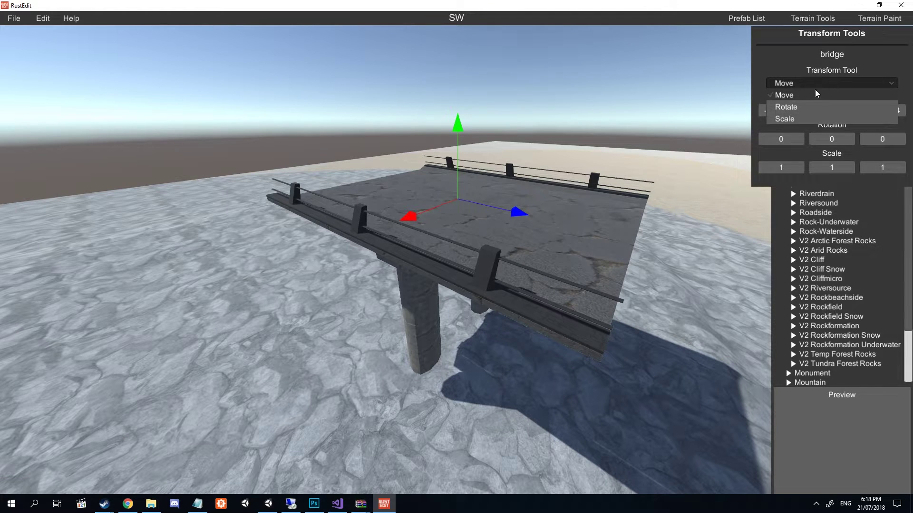
click(785, 106)
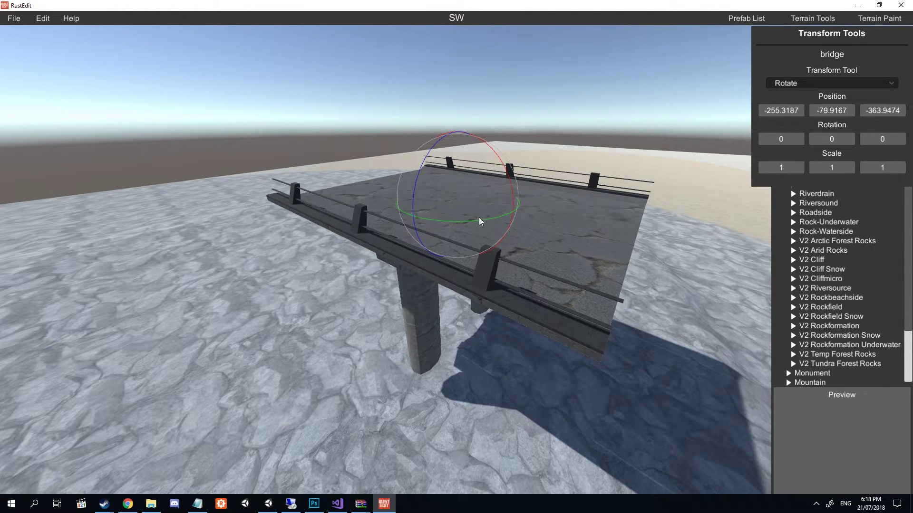
drag(478, 218, 484, 183)
mouse_move(429, 186)
mouse_down()
mouse_move(407, 187)
mouse_move(465, 148)
mouse_move(507, 171)
mouse_move(509, 155)
mouse_move(442, 158)
mouse_move(419, 176)
mouse_up()
Move the bridge horizontally to about X -257.2, Z -367.2, and tilt it to a rotation of about 354.6, 29.6, 4.1
key(w)
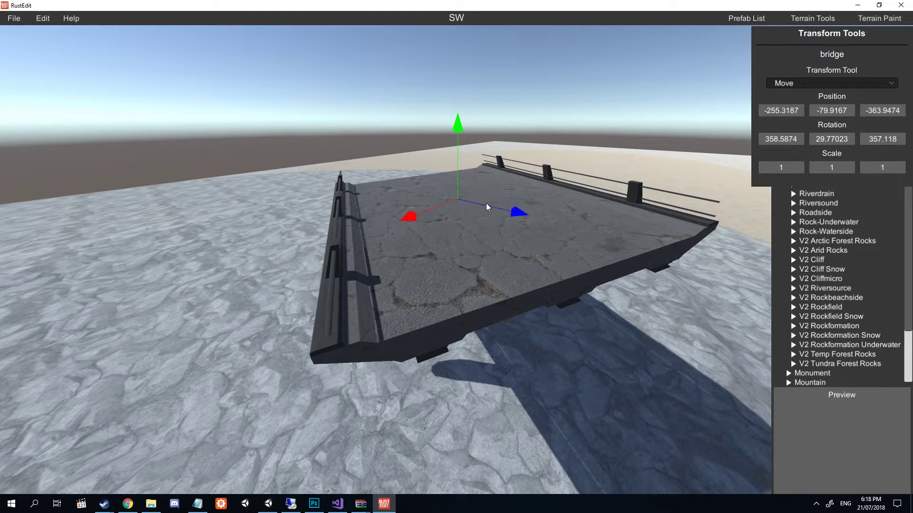
drag(497, 198, 419, 192)
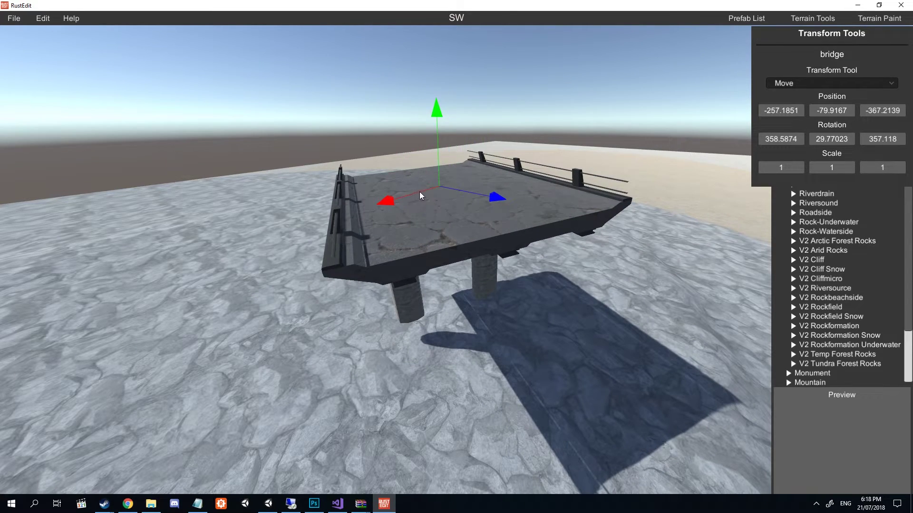
key(e)
drag(448, 164, 441, 187)
Stretch the bridge with the Scale tool to about 1.65, 3.43 and 5.08 along X, Y and Z
key(r)
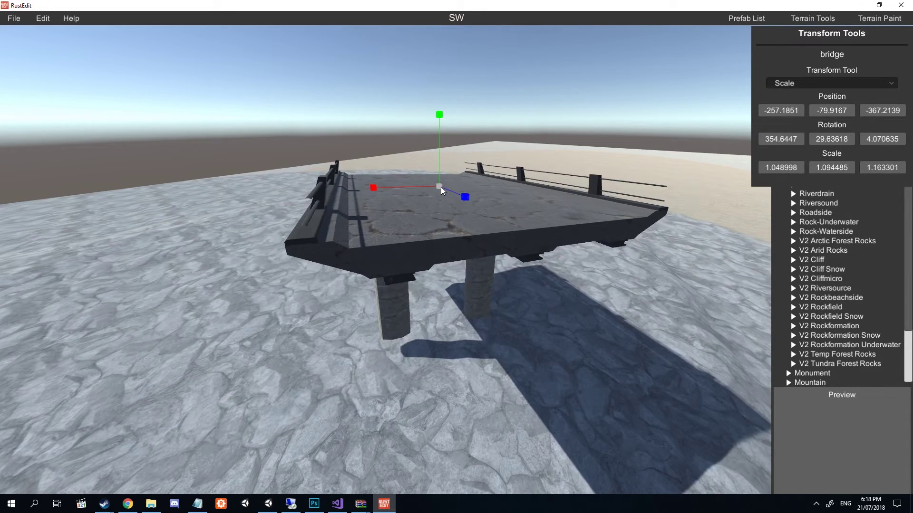
key(d)
right_drag(441, 186, 405, 293)
key(a)
key(w)
key(s)
key(w)
key(s)
key(w)
key(s)
right_drag(392, 191, 424, 244)
drag(420, 187, 434, 150)
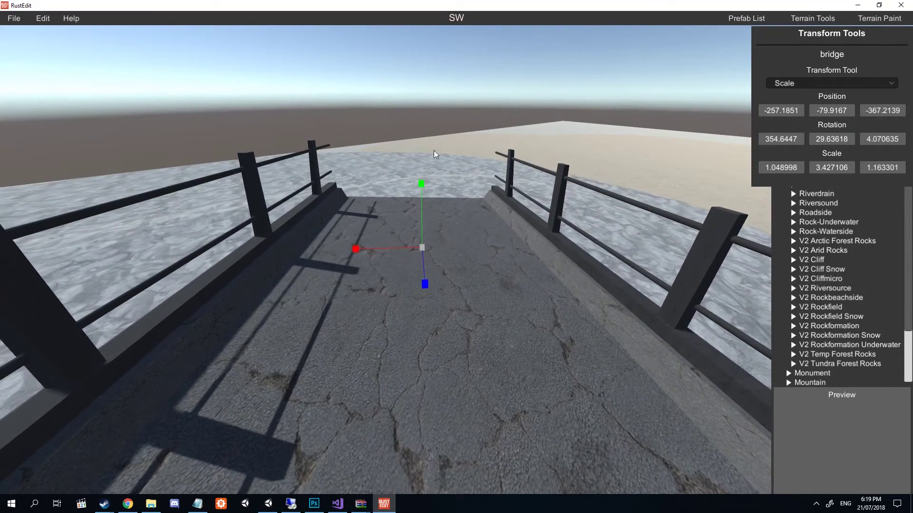
mouse_move(358, 246)
mouse_down()
mouse_move(300, 247)
mouse_move(365, 249)
mouse_up()
drag(418, 279, 413, 304)
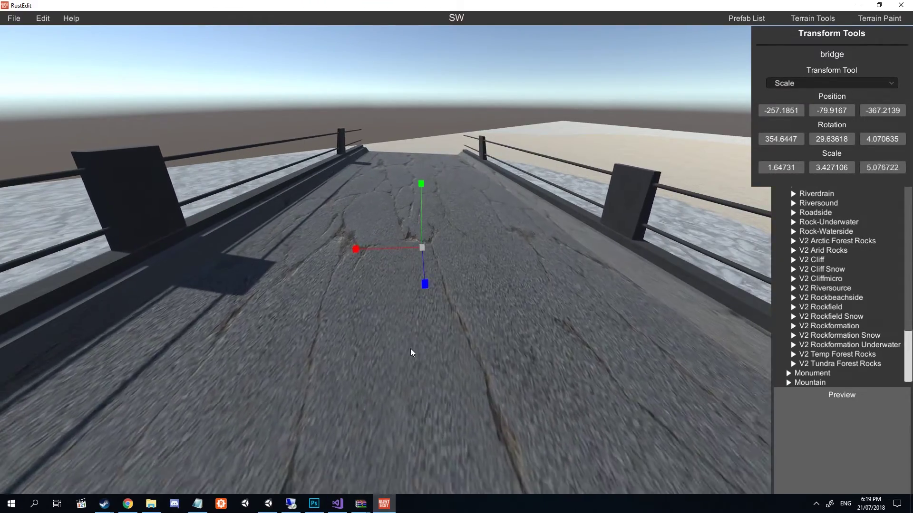
Examine the placed bridge on the rock patch from several sides
key(s)
right_drag(330, 250, 409, 219)
key(w)
key(a)
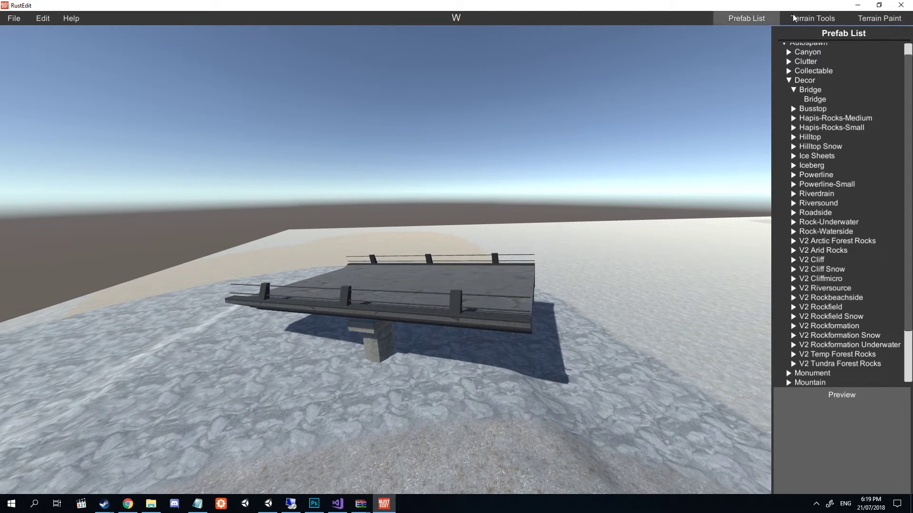
key(d)
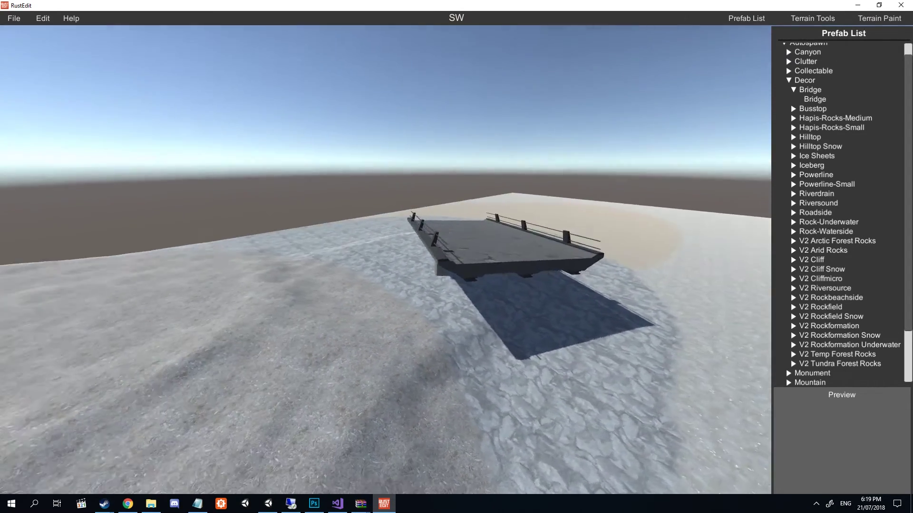
key(w)
key(d)
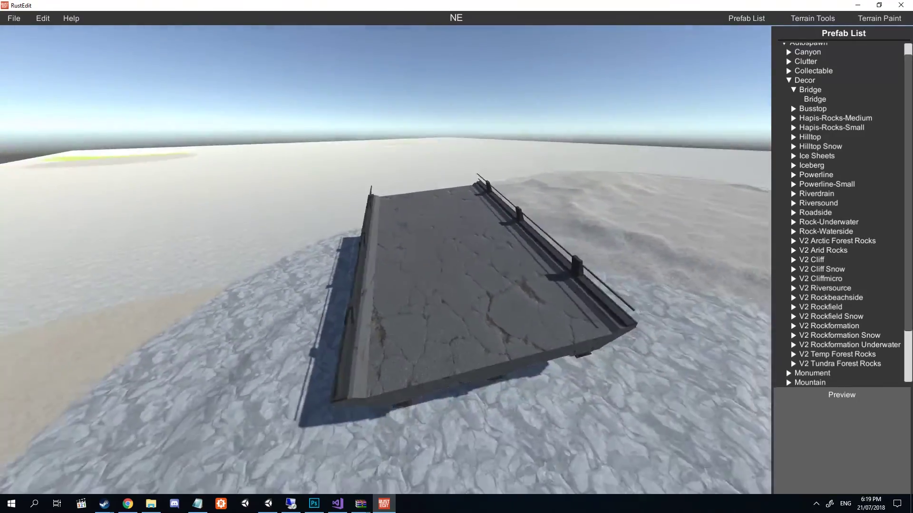